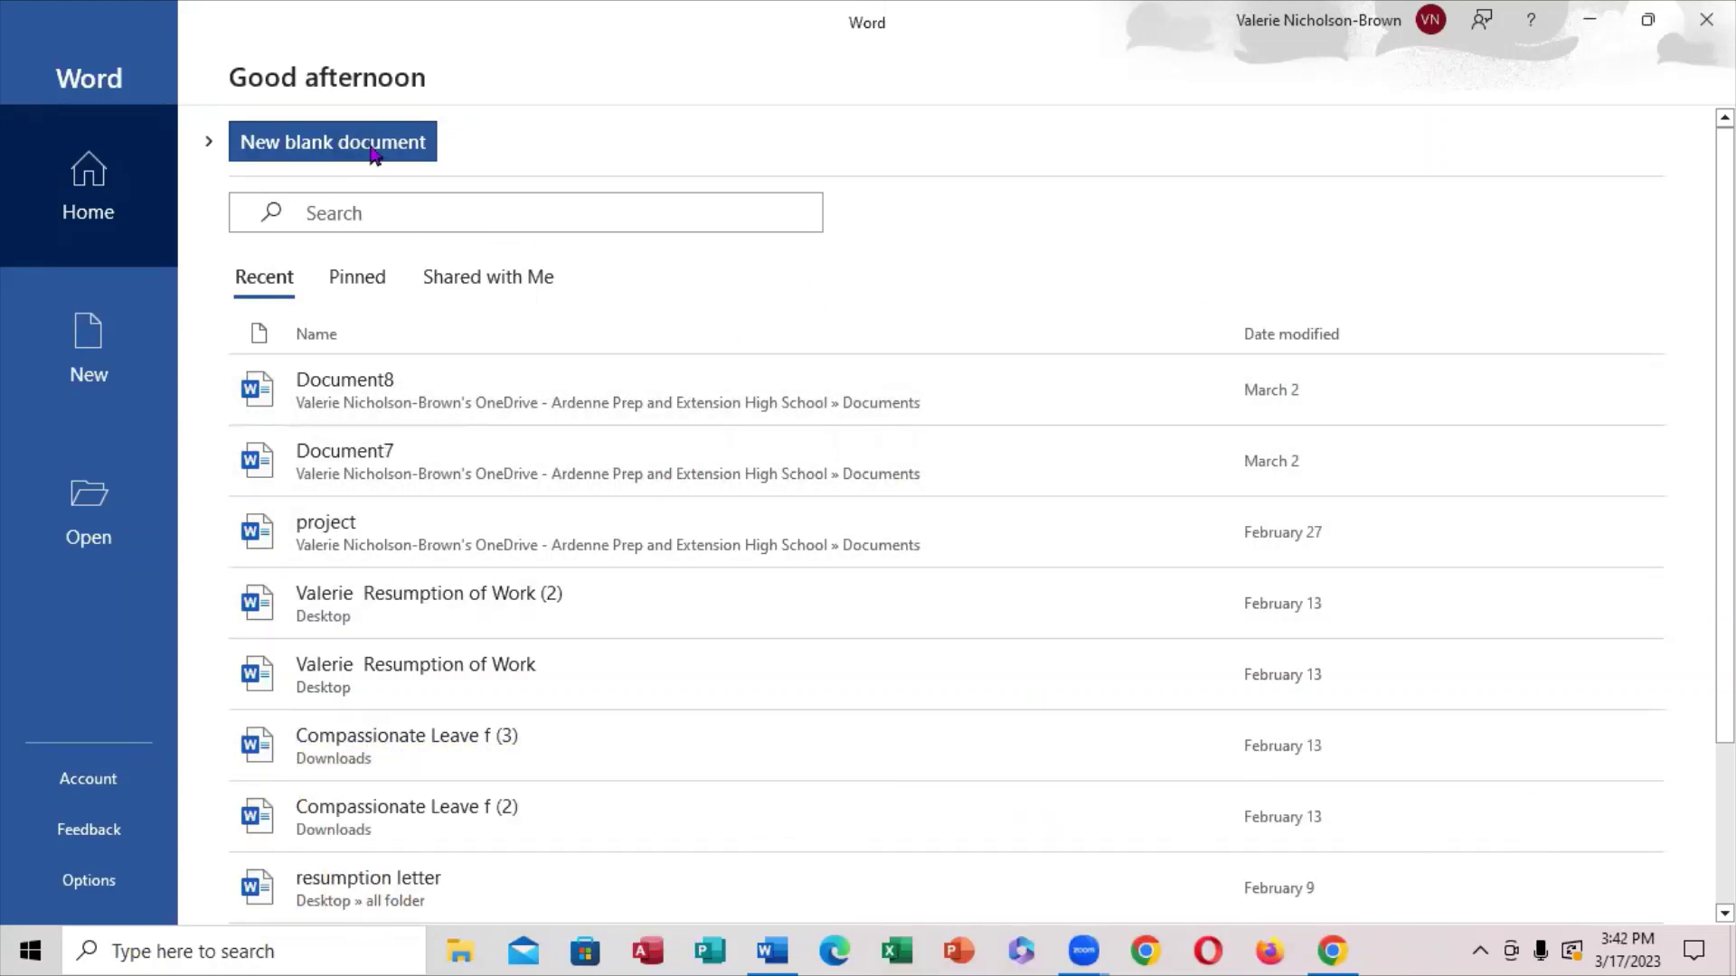
Create a new blank document and dismiss the Sign in to Office banner
left_click(303, 150)
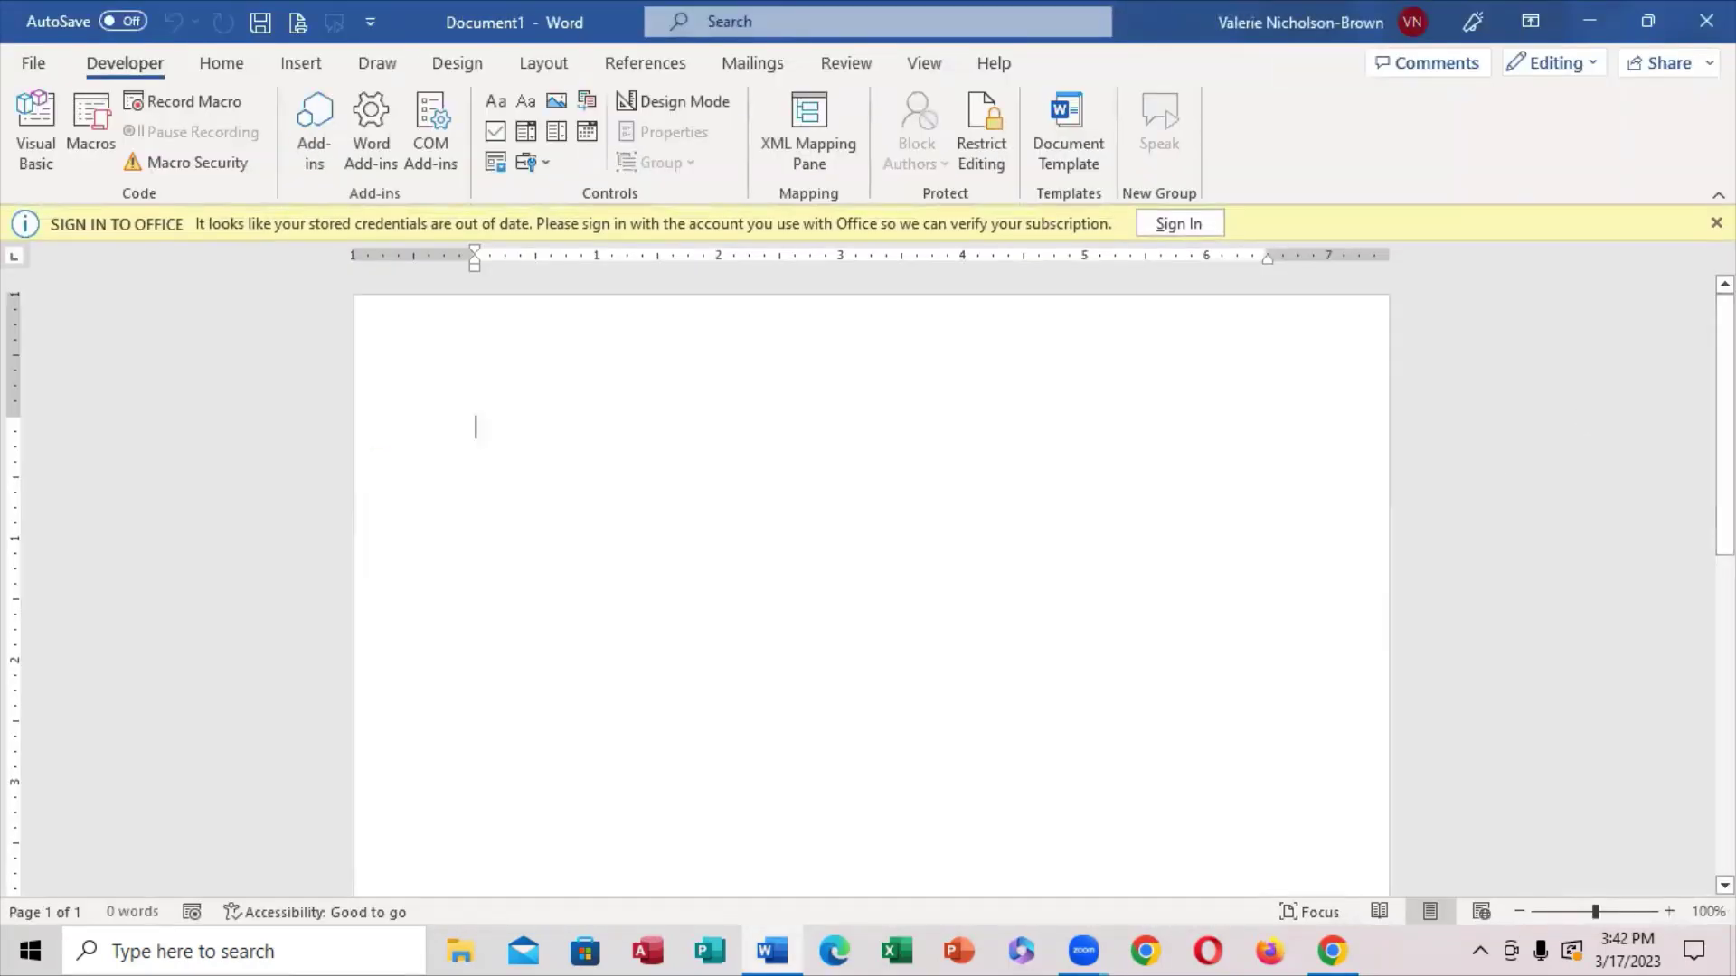
left_click(1715, 223)
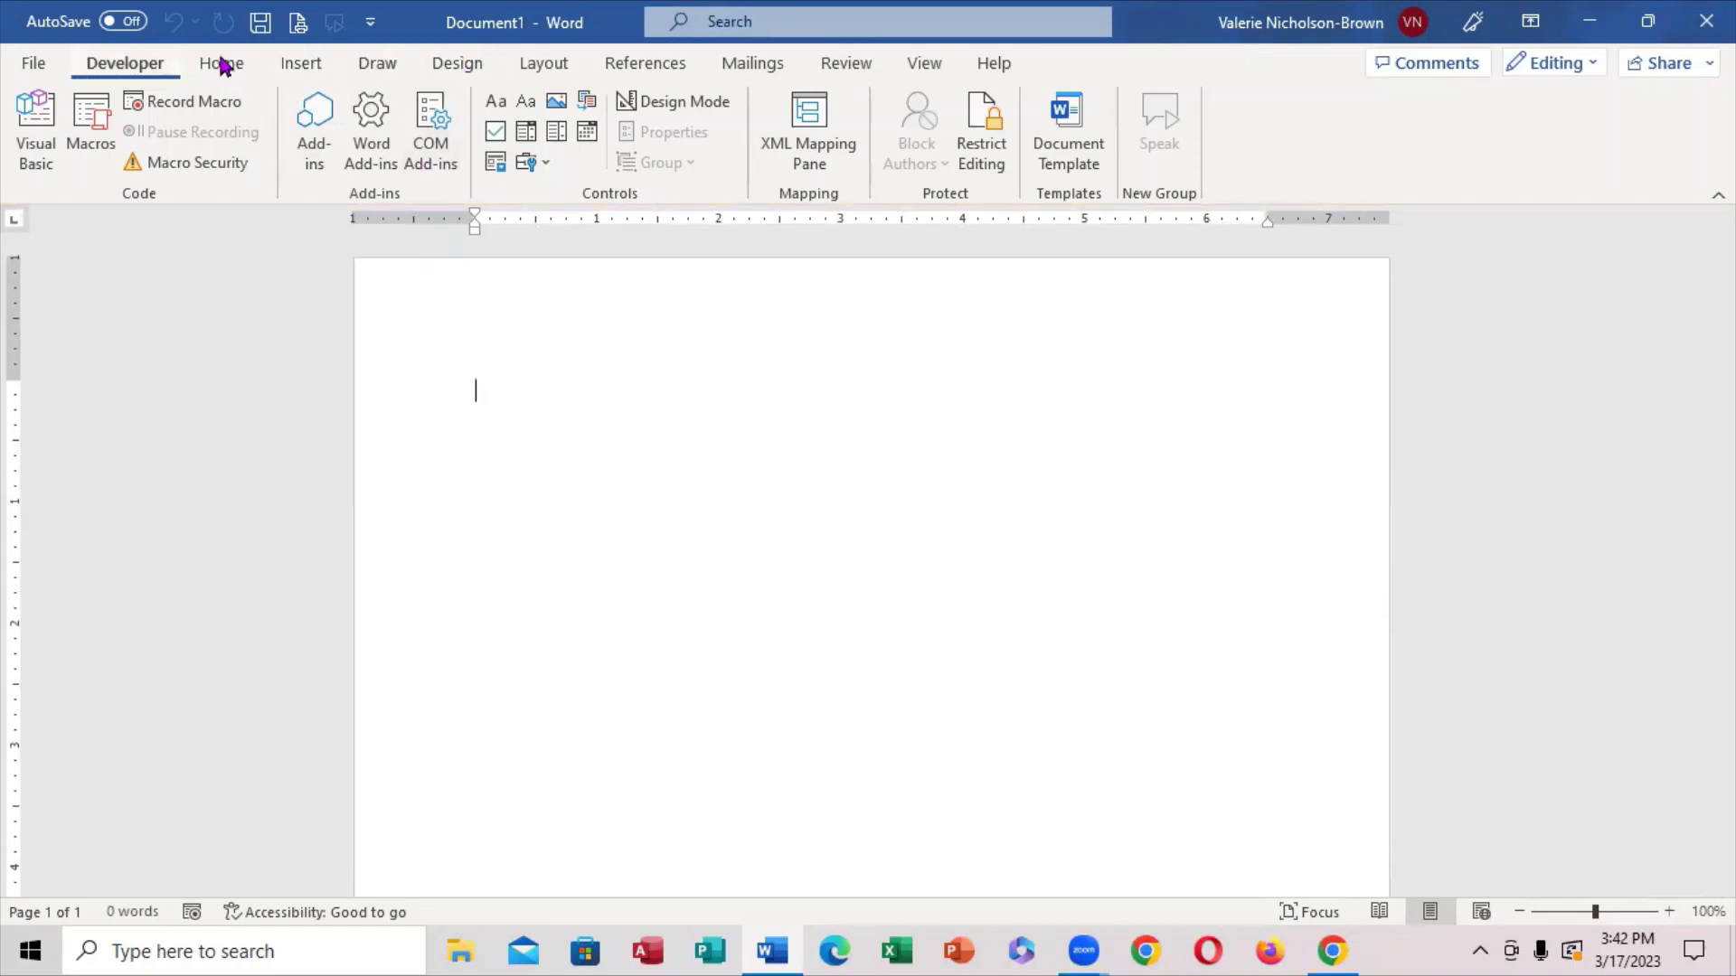
Choose the 3-D Pie subtype under Pie in the Insert Chart dialog
left_click(306, 71)
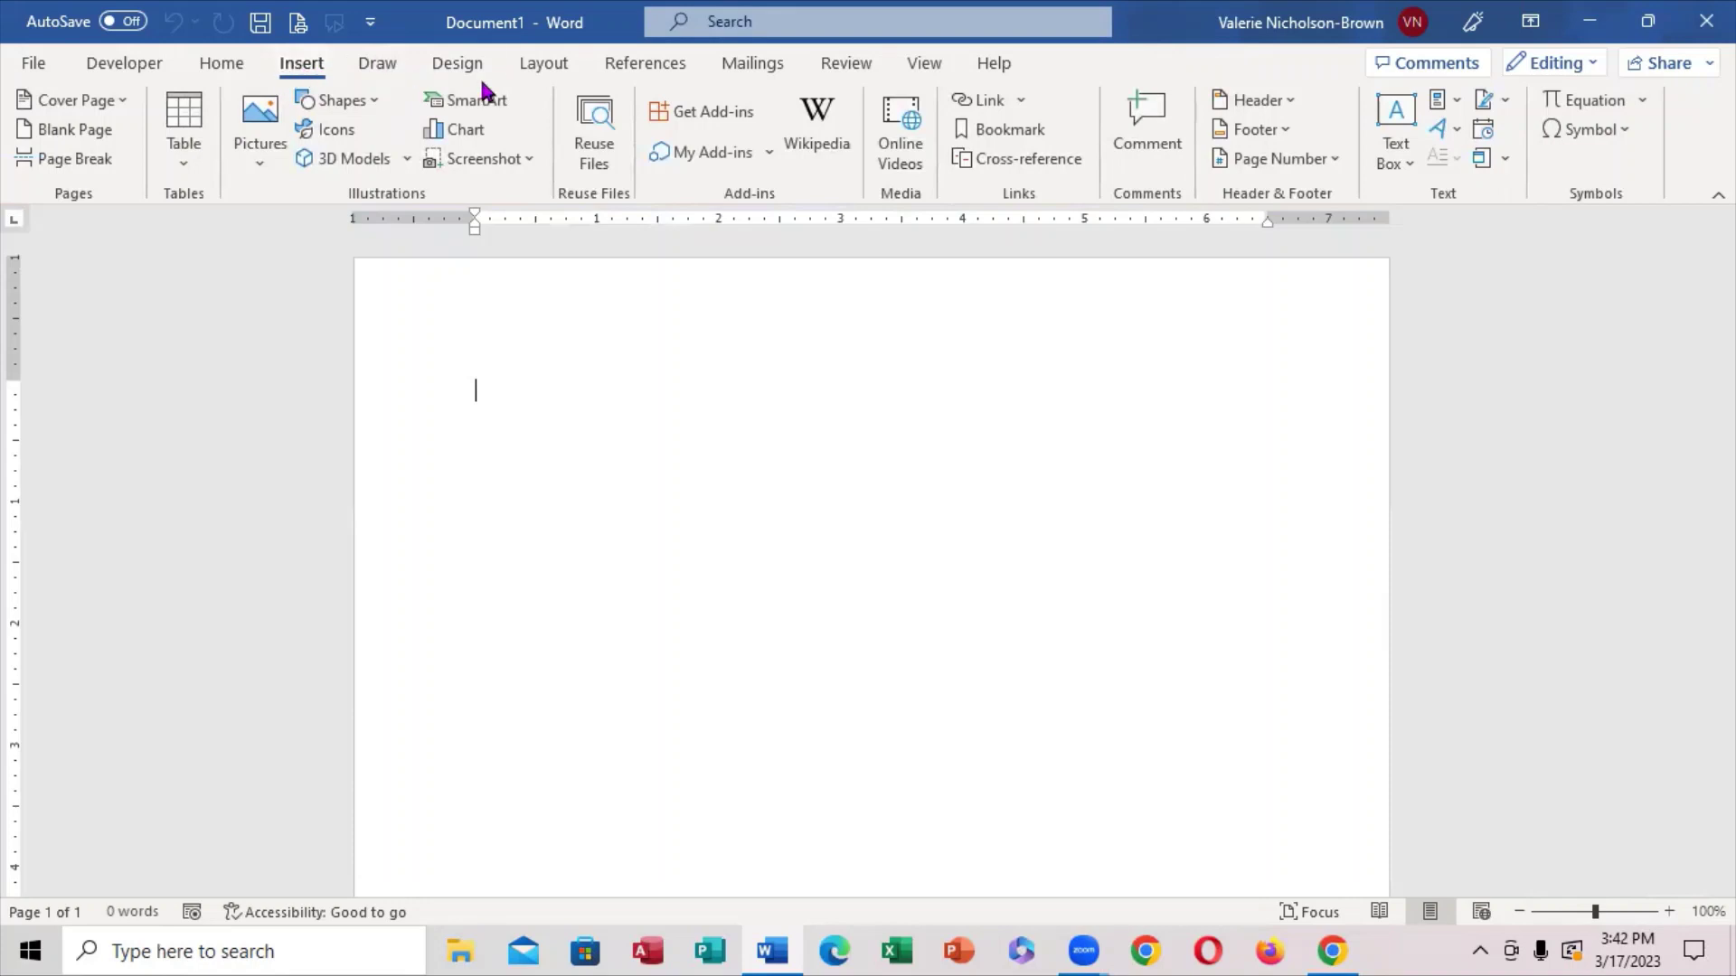
left_click(451, 140)
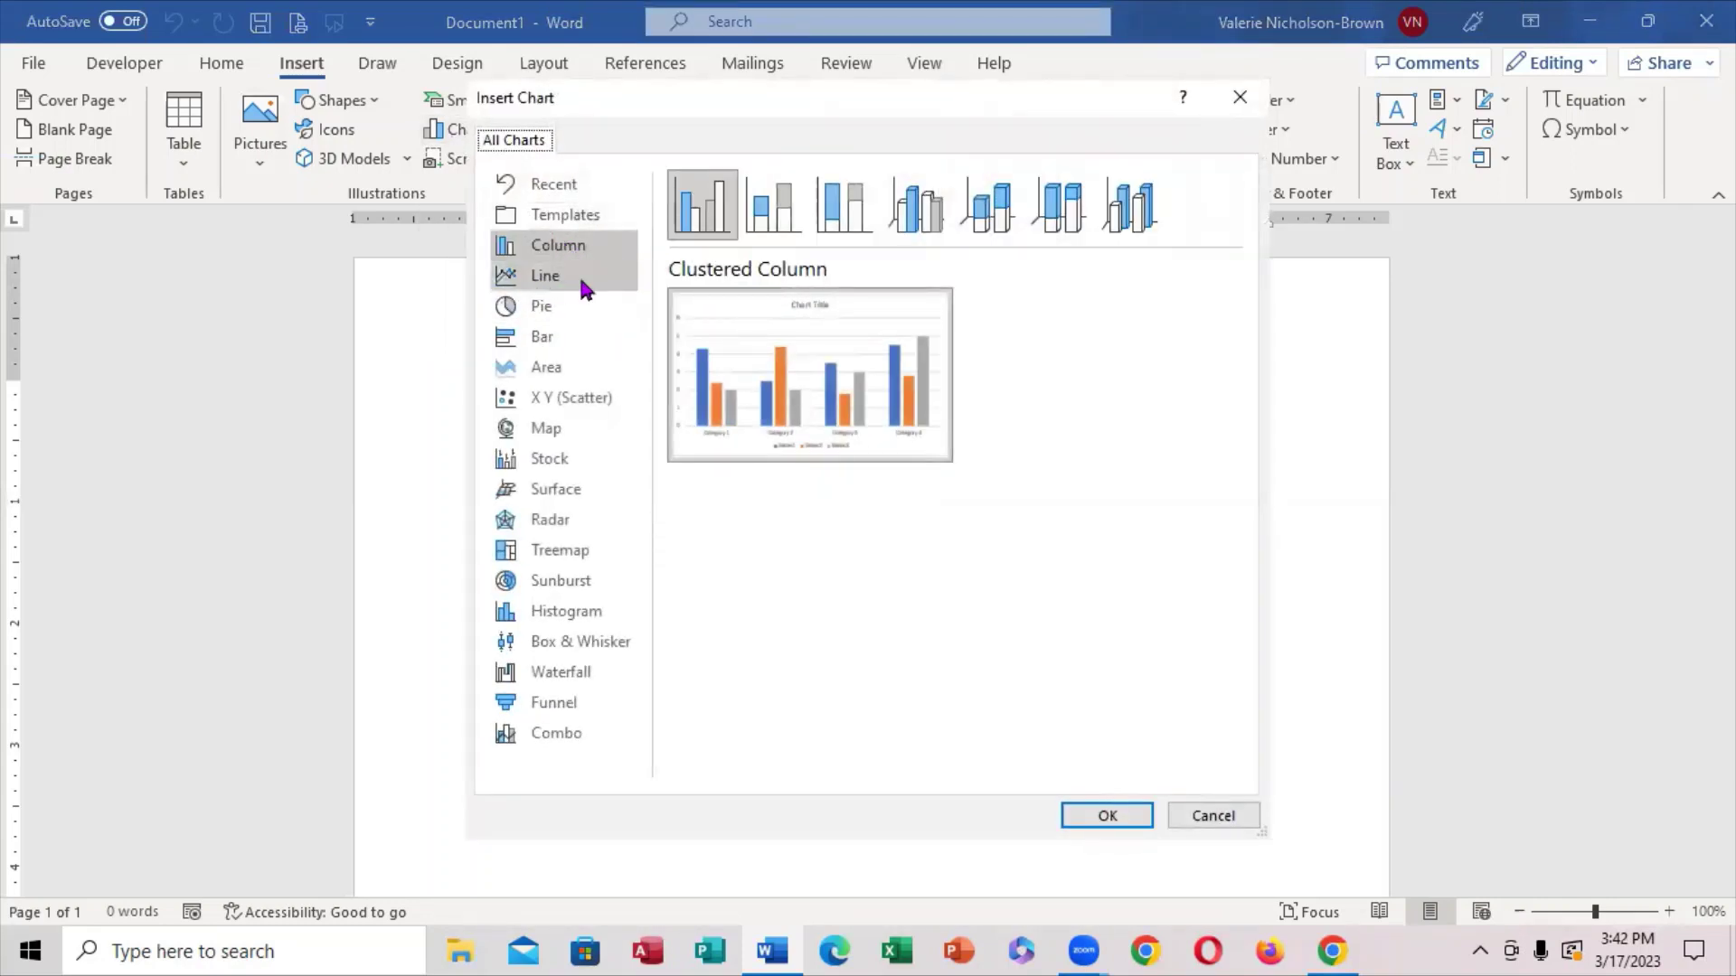
left_click(534, 317)
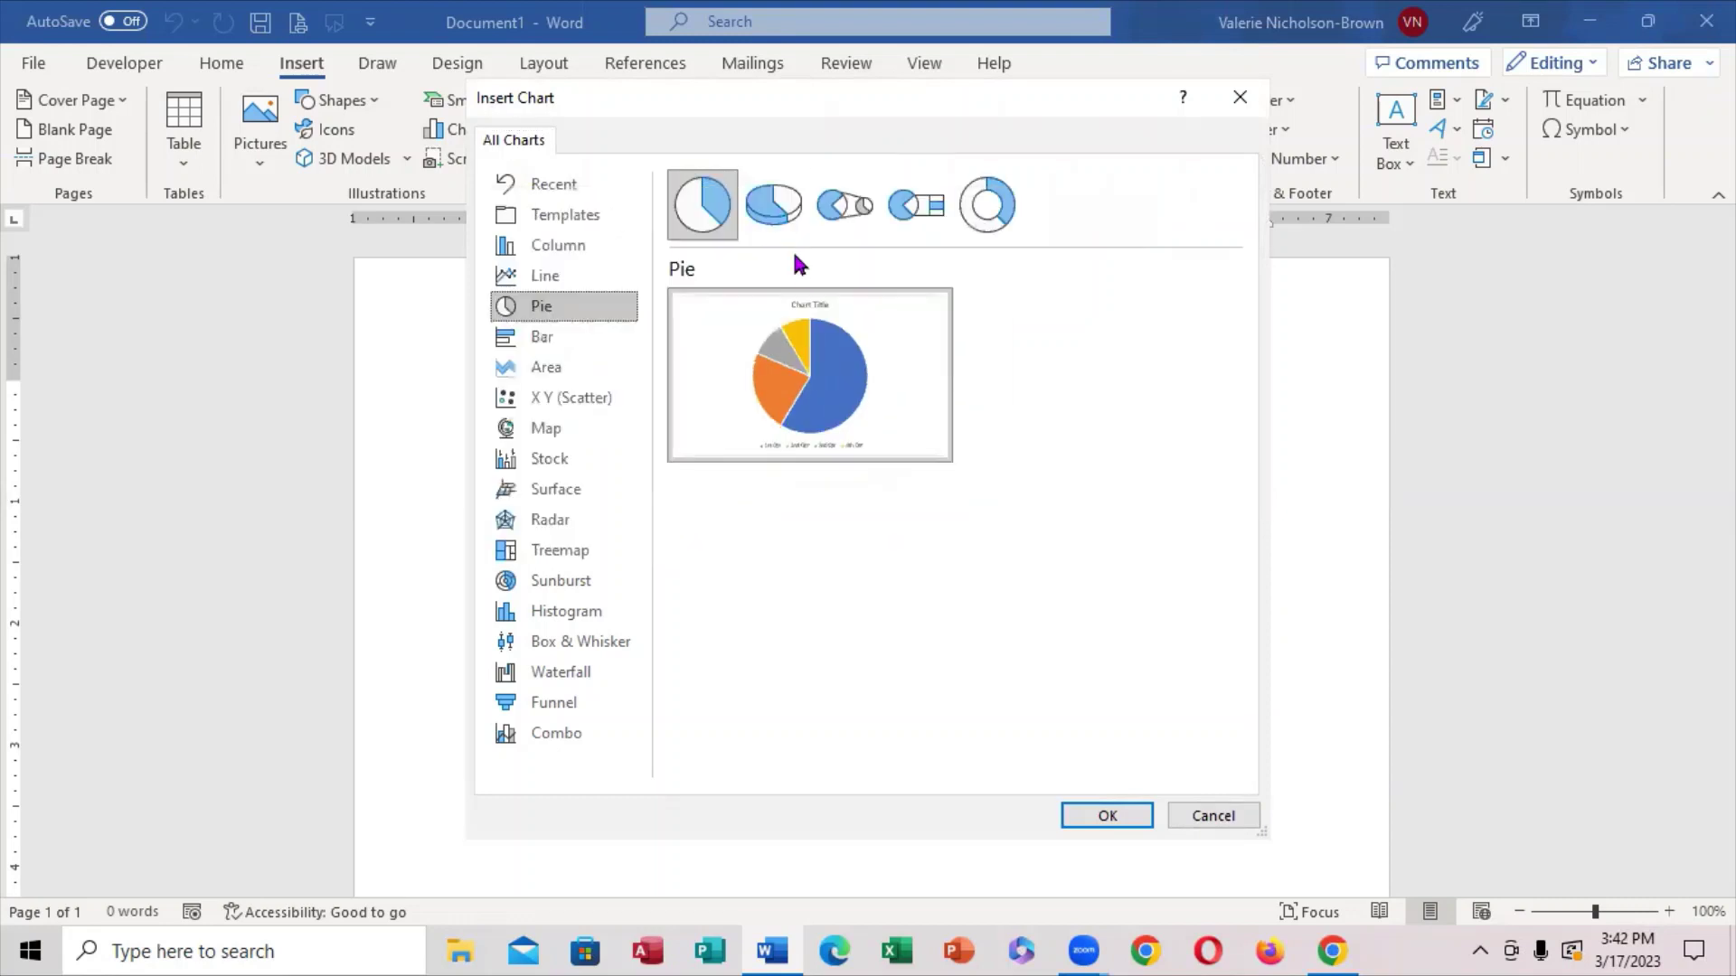
left_click(785, 201)
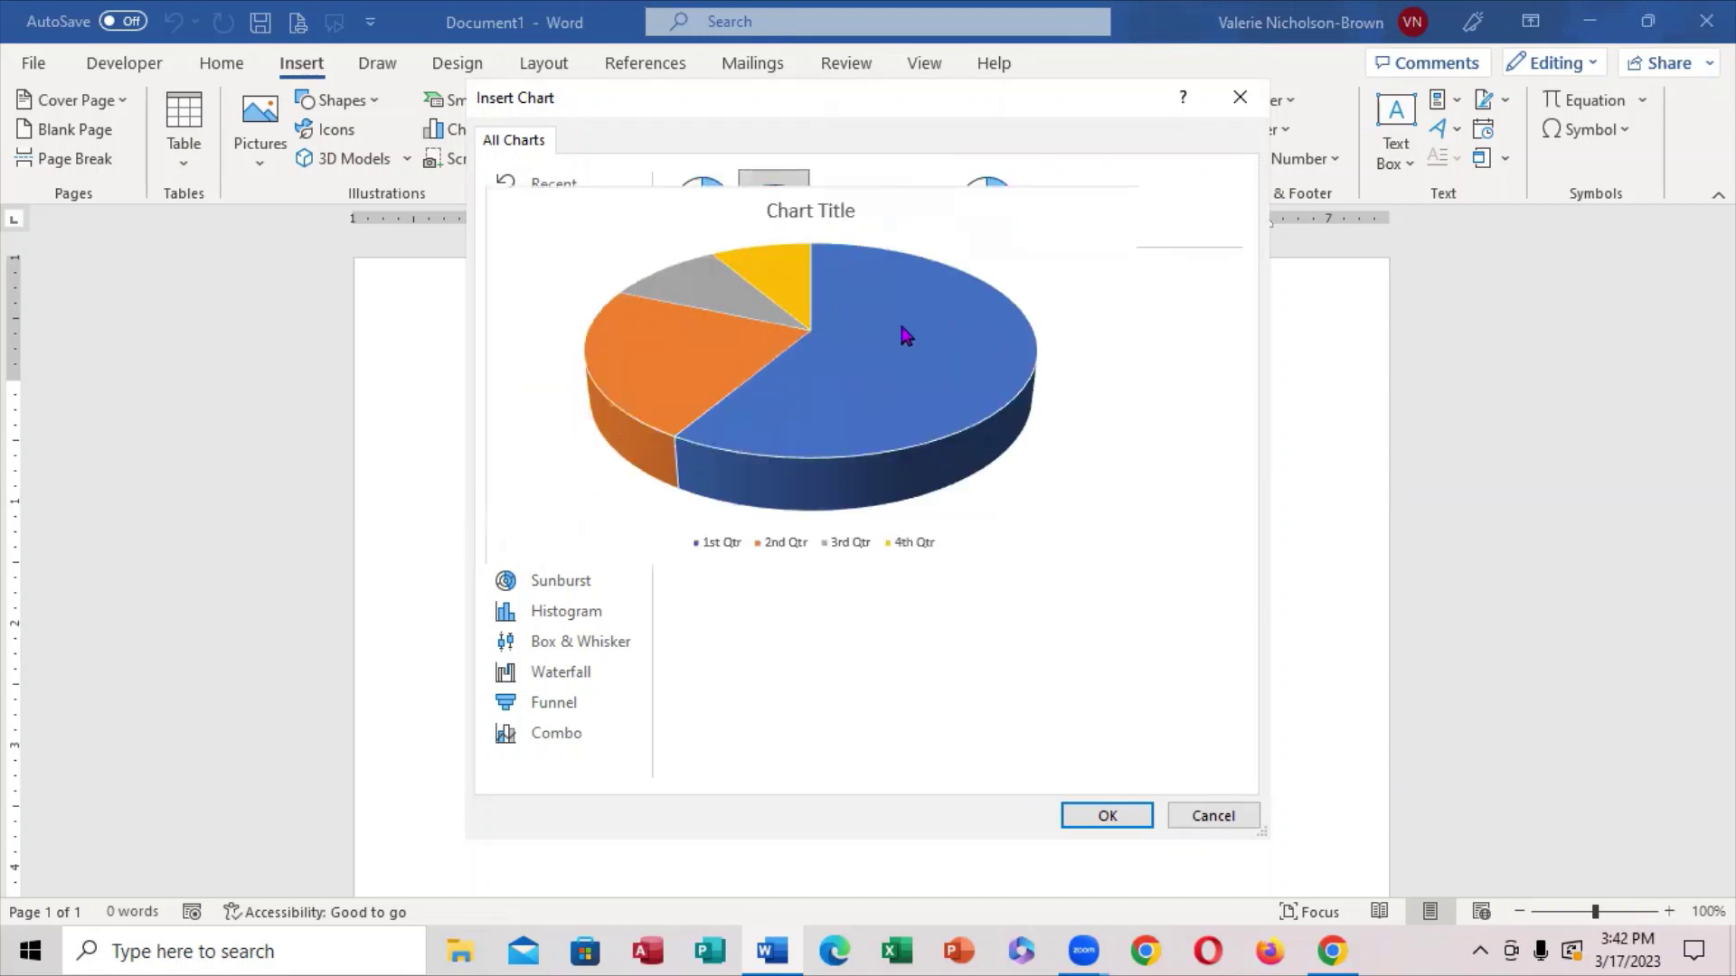
Insert the 3-D pie and retype data cell B1 as SALES FOR EACH MONTH
left_click(1113, 815)
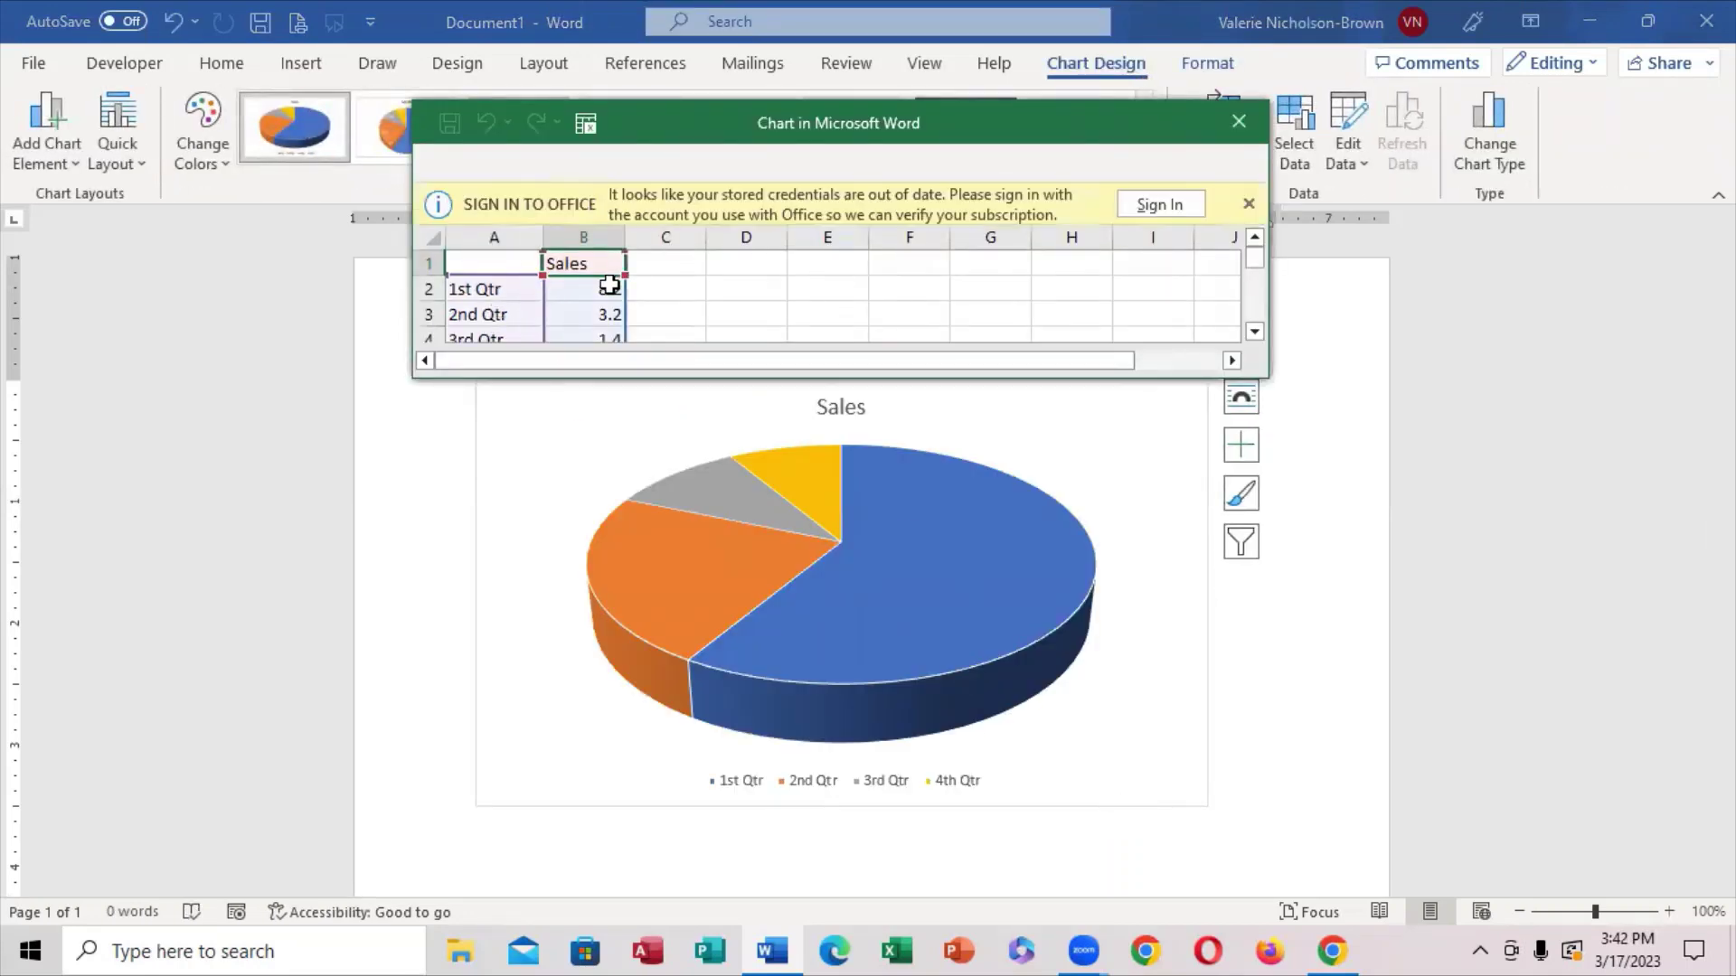
left_click(1248, 207)
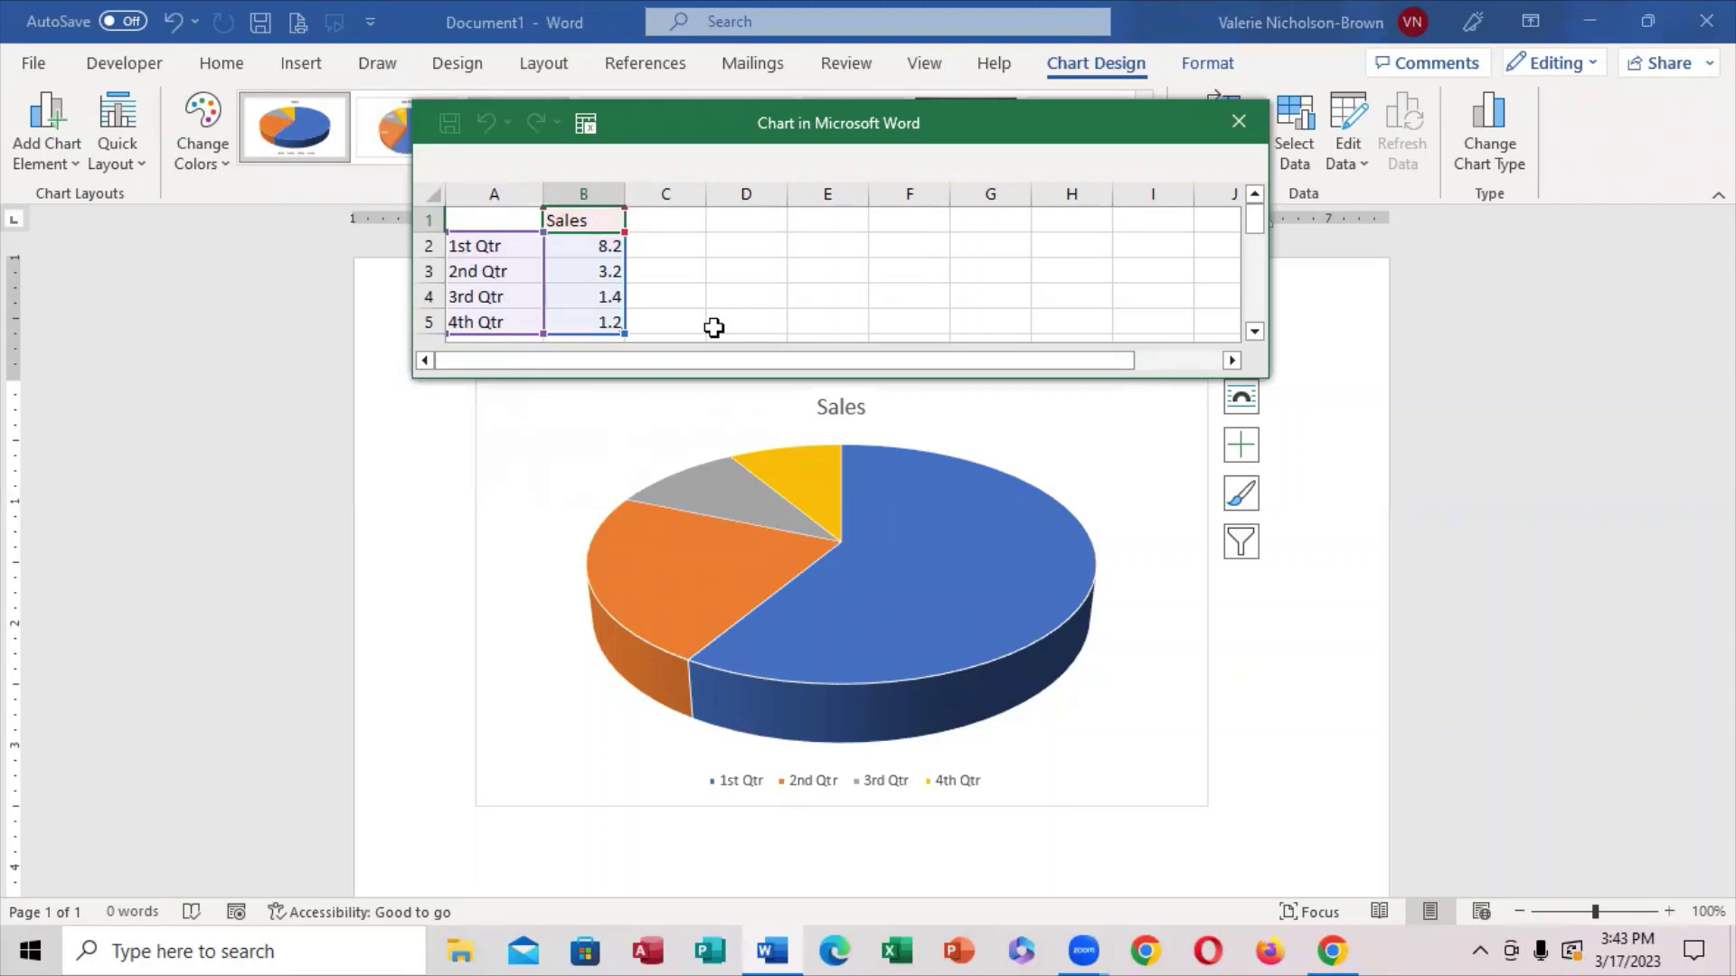
type("sa")
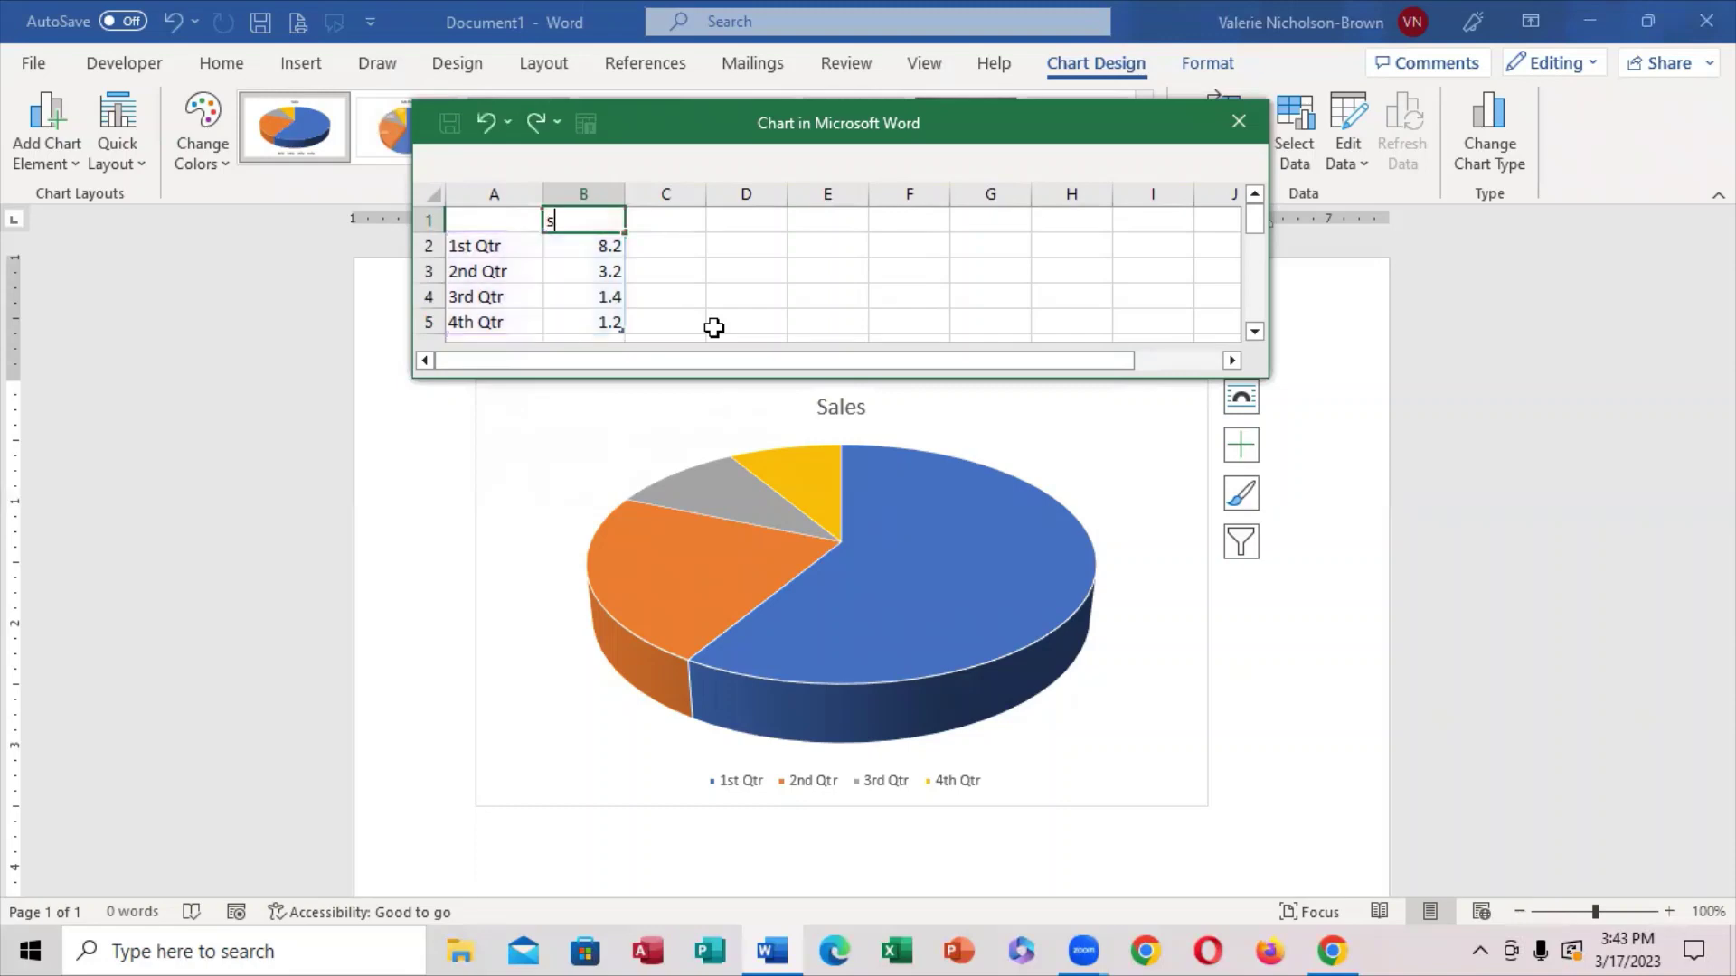
key("BackSpace")
key("BackSpace")
type("SALES FOR E")
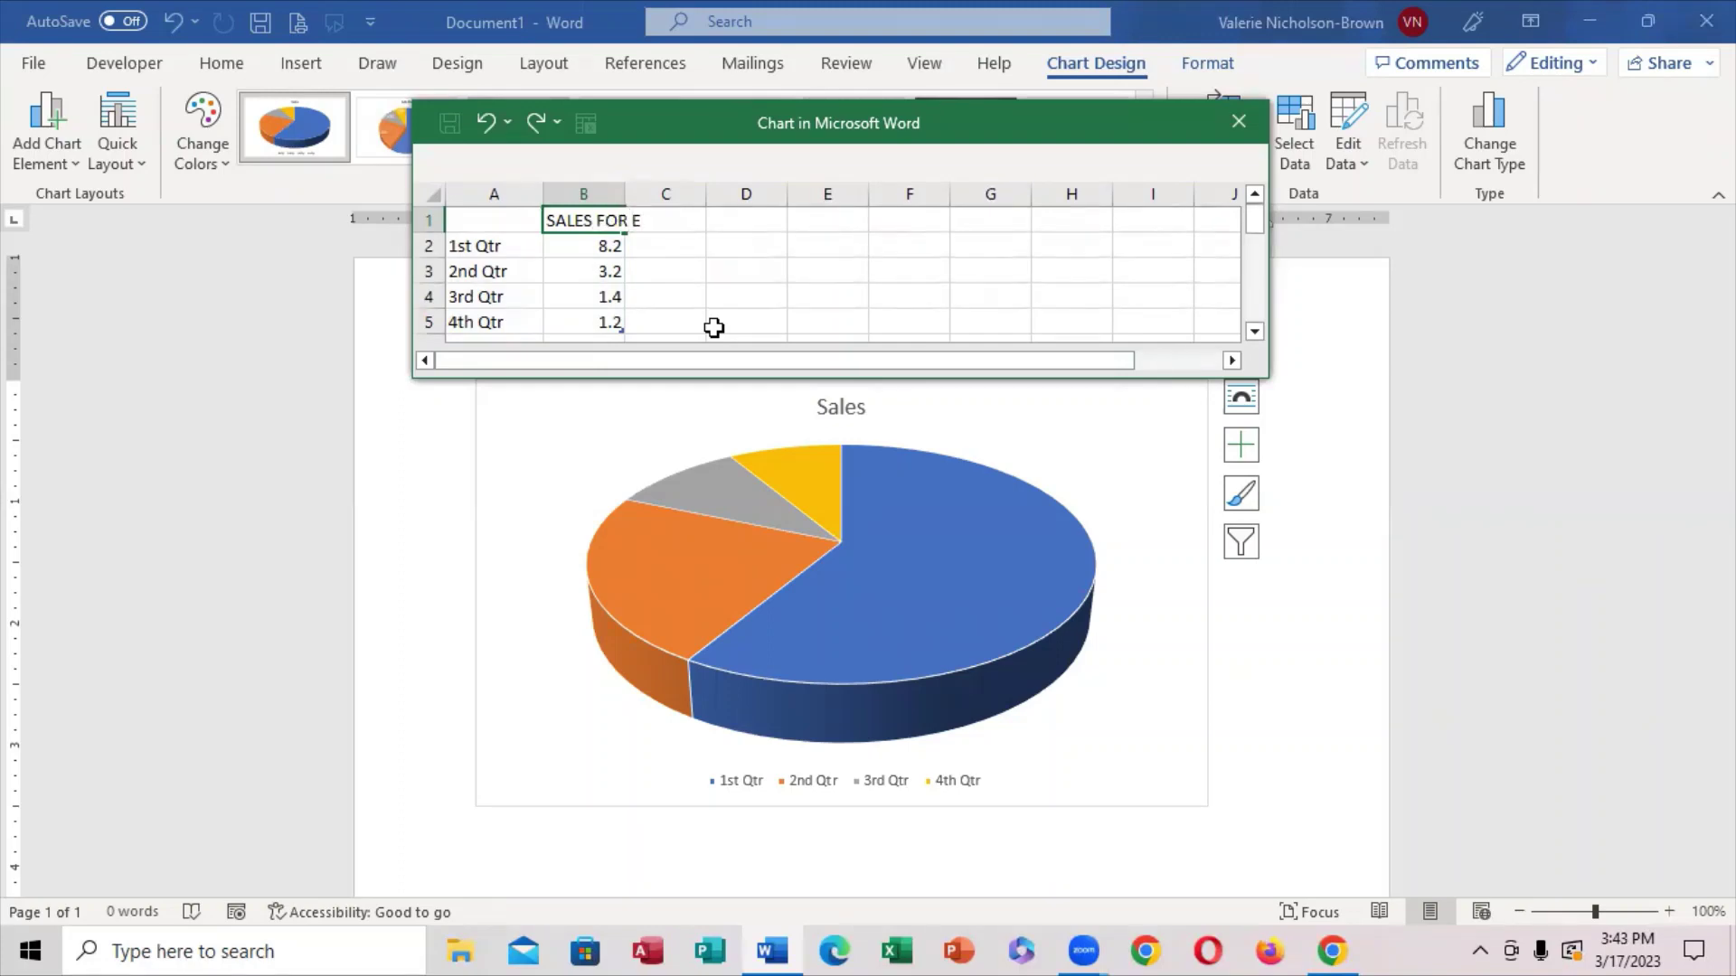
type("E")
type("CH")
key("BackSpace")
key("BackSpace")
key("BackSpace")
type("ACH MONTH")
Enter slice values 78%, 76%, 99% and 79% in cells B2 to B5
left_click(599, 248)
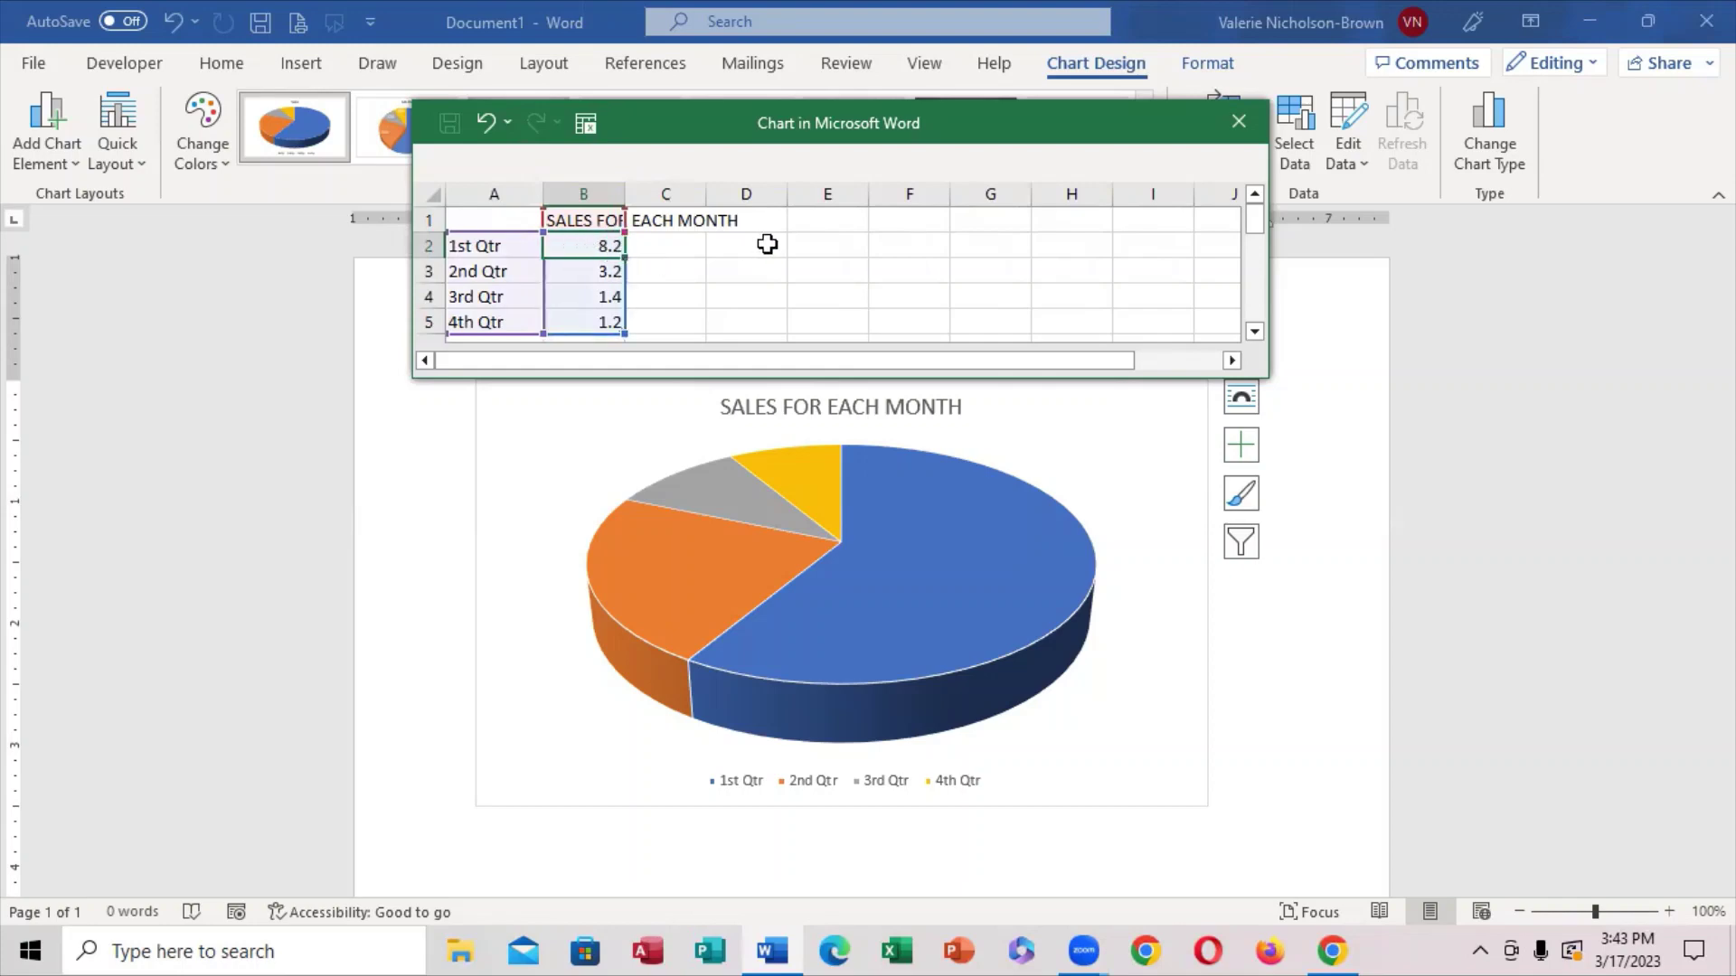
type("78")
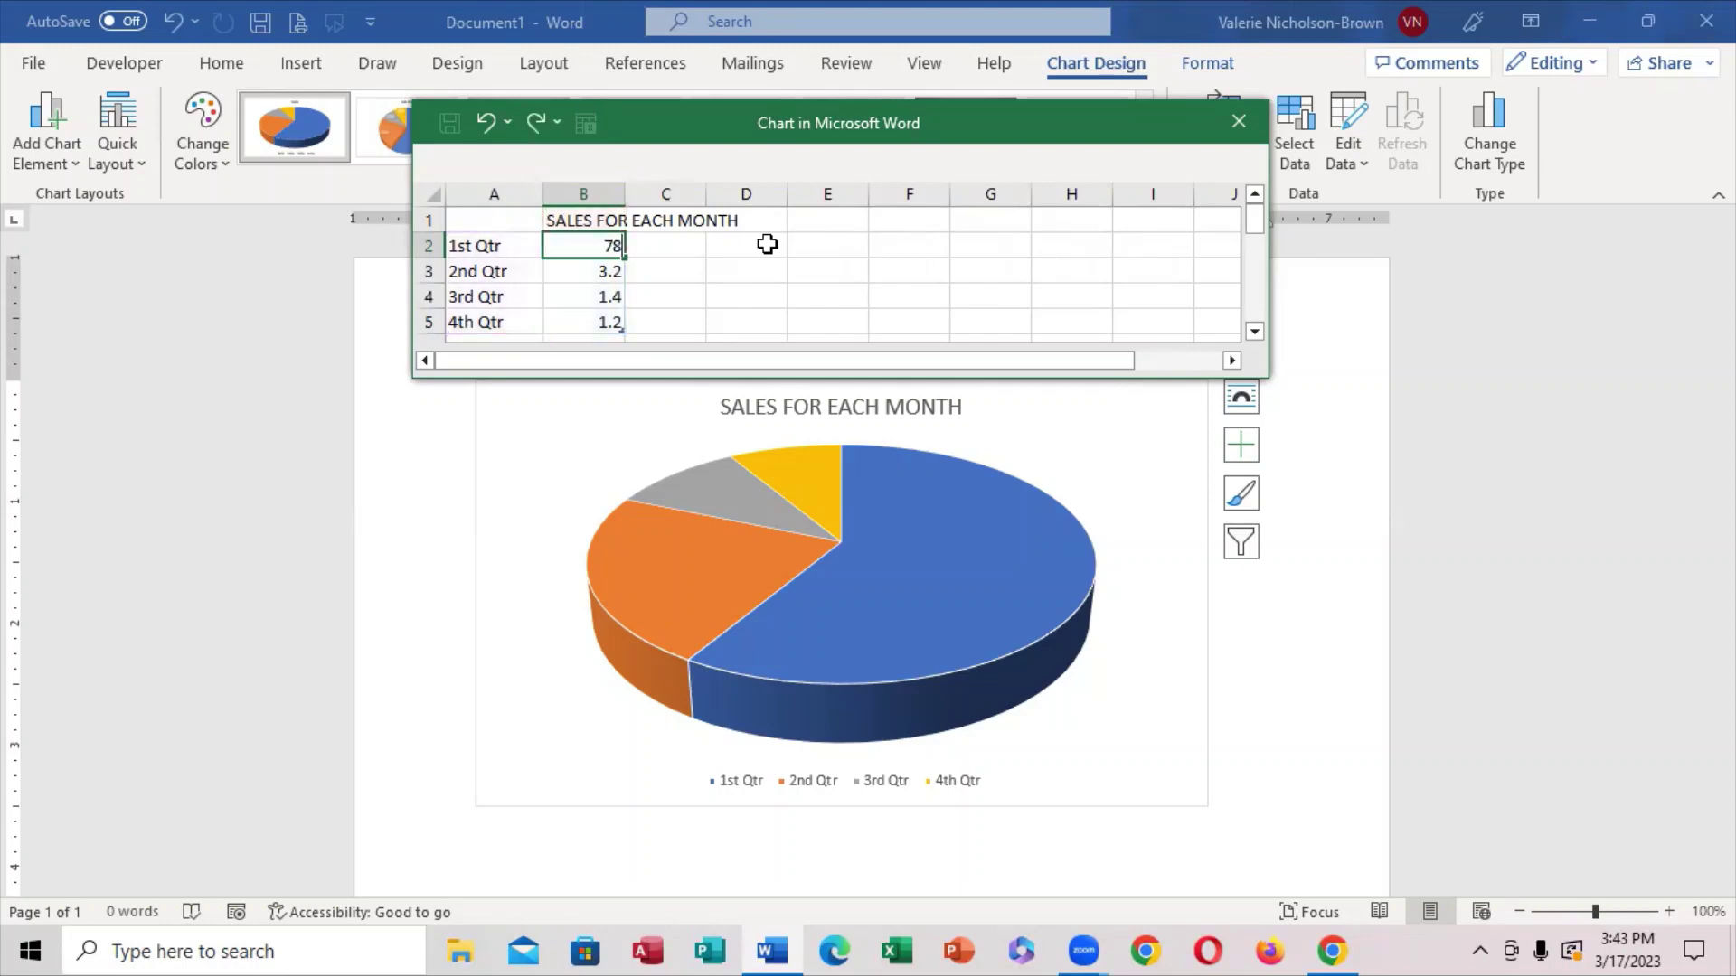
type("%")
left_click(584, 279)
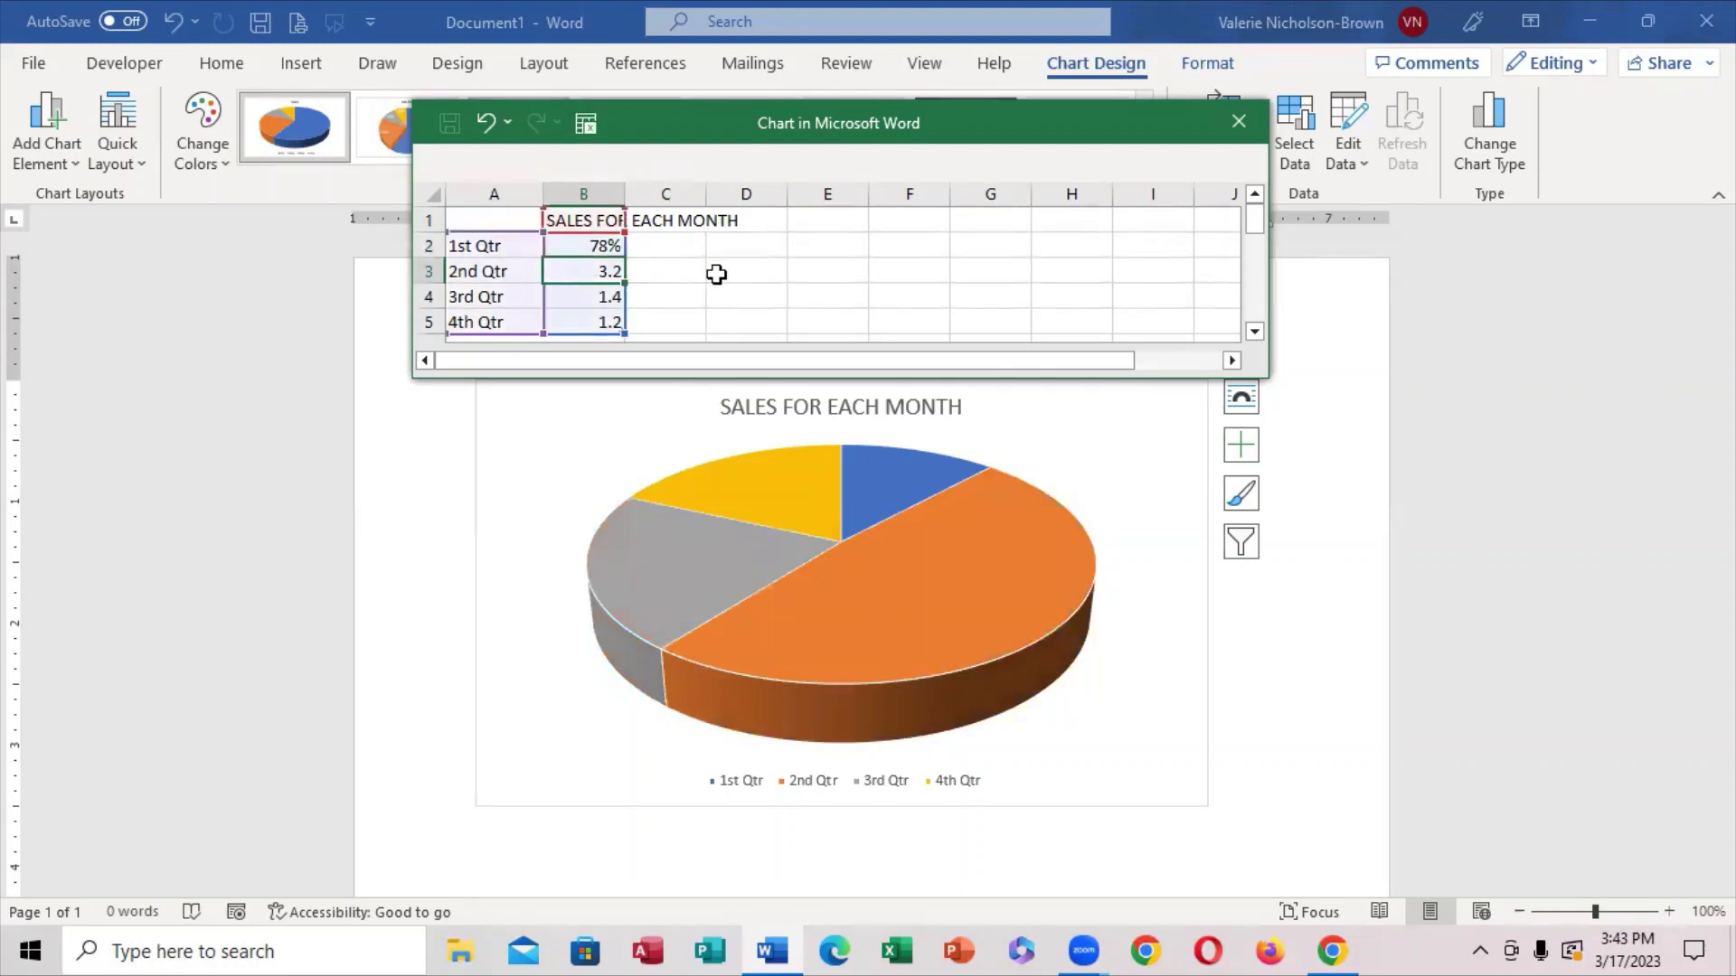
type("76")
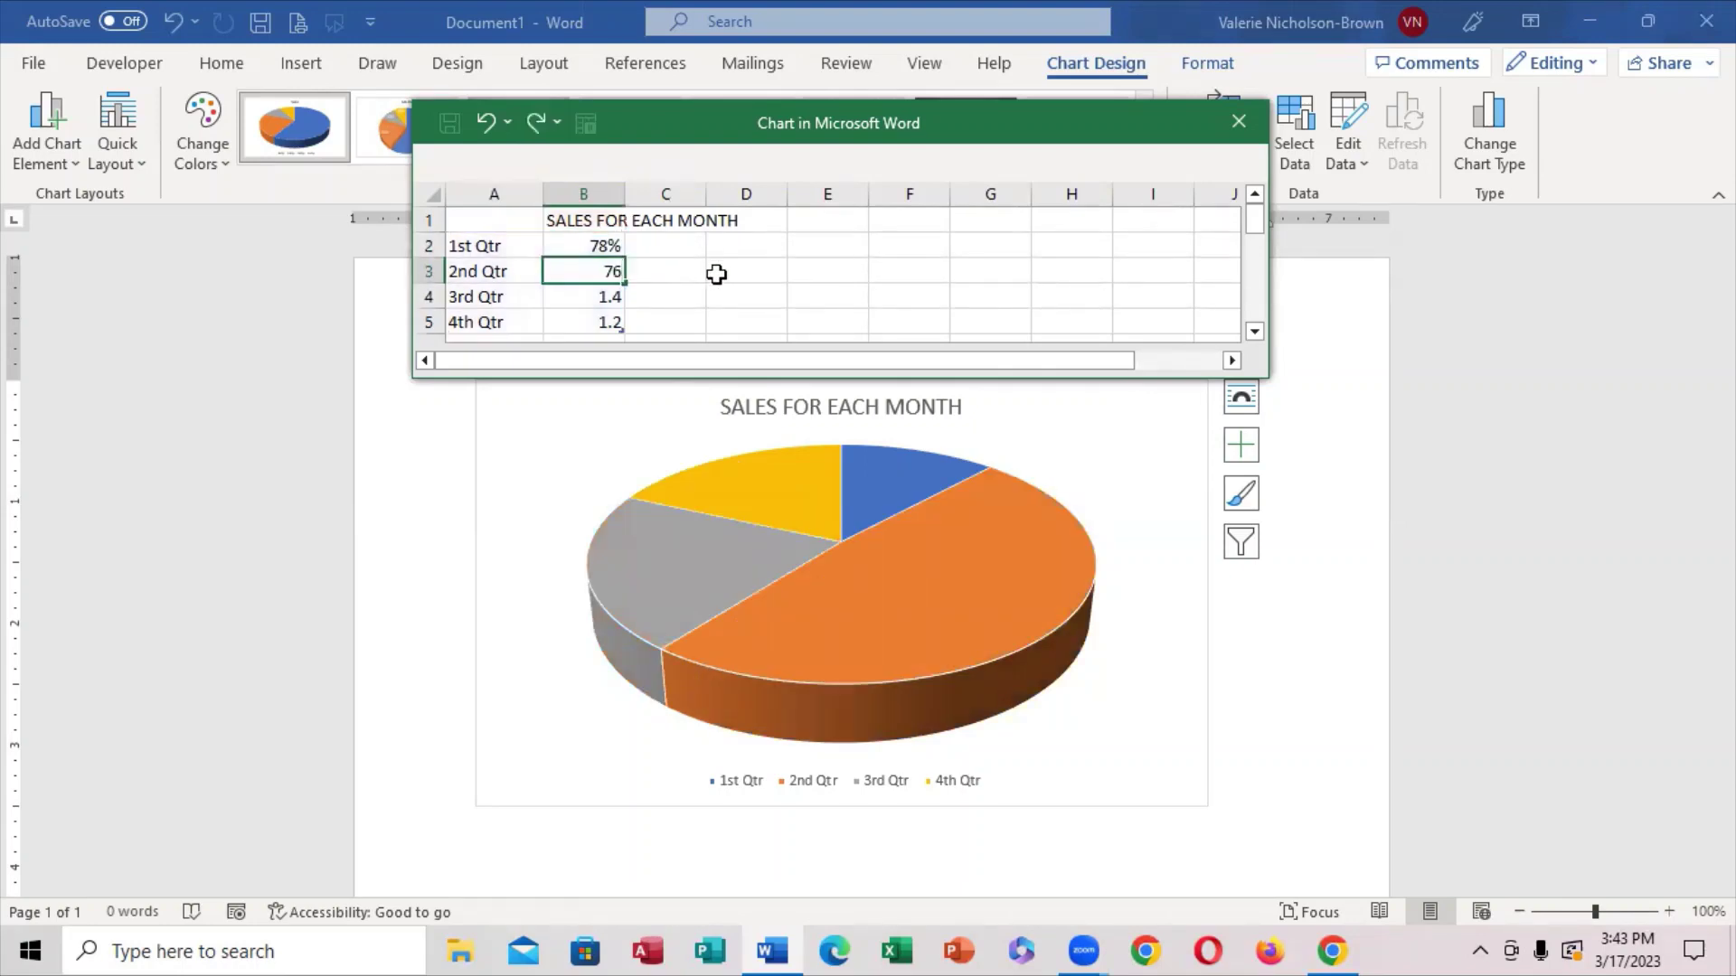
type("%")
left_click(605, 298)
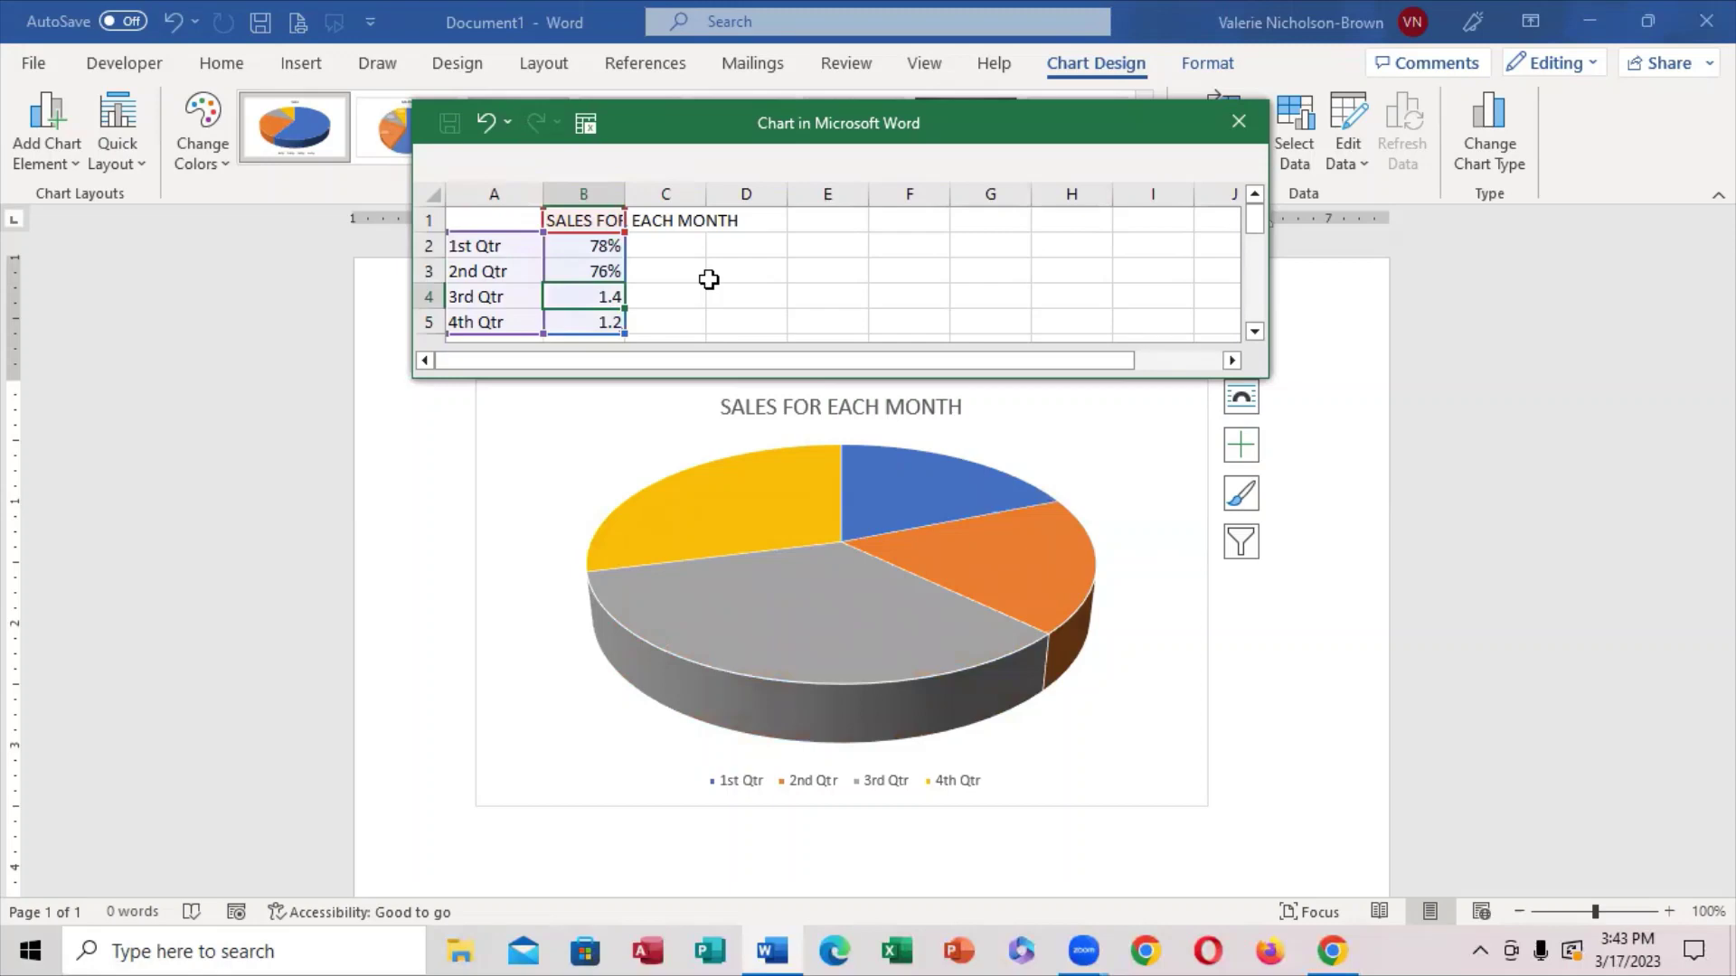
type("99")
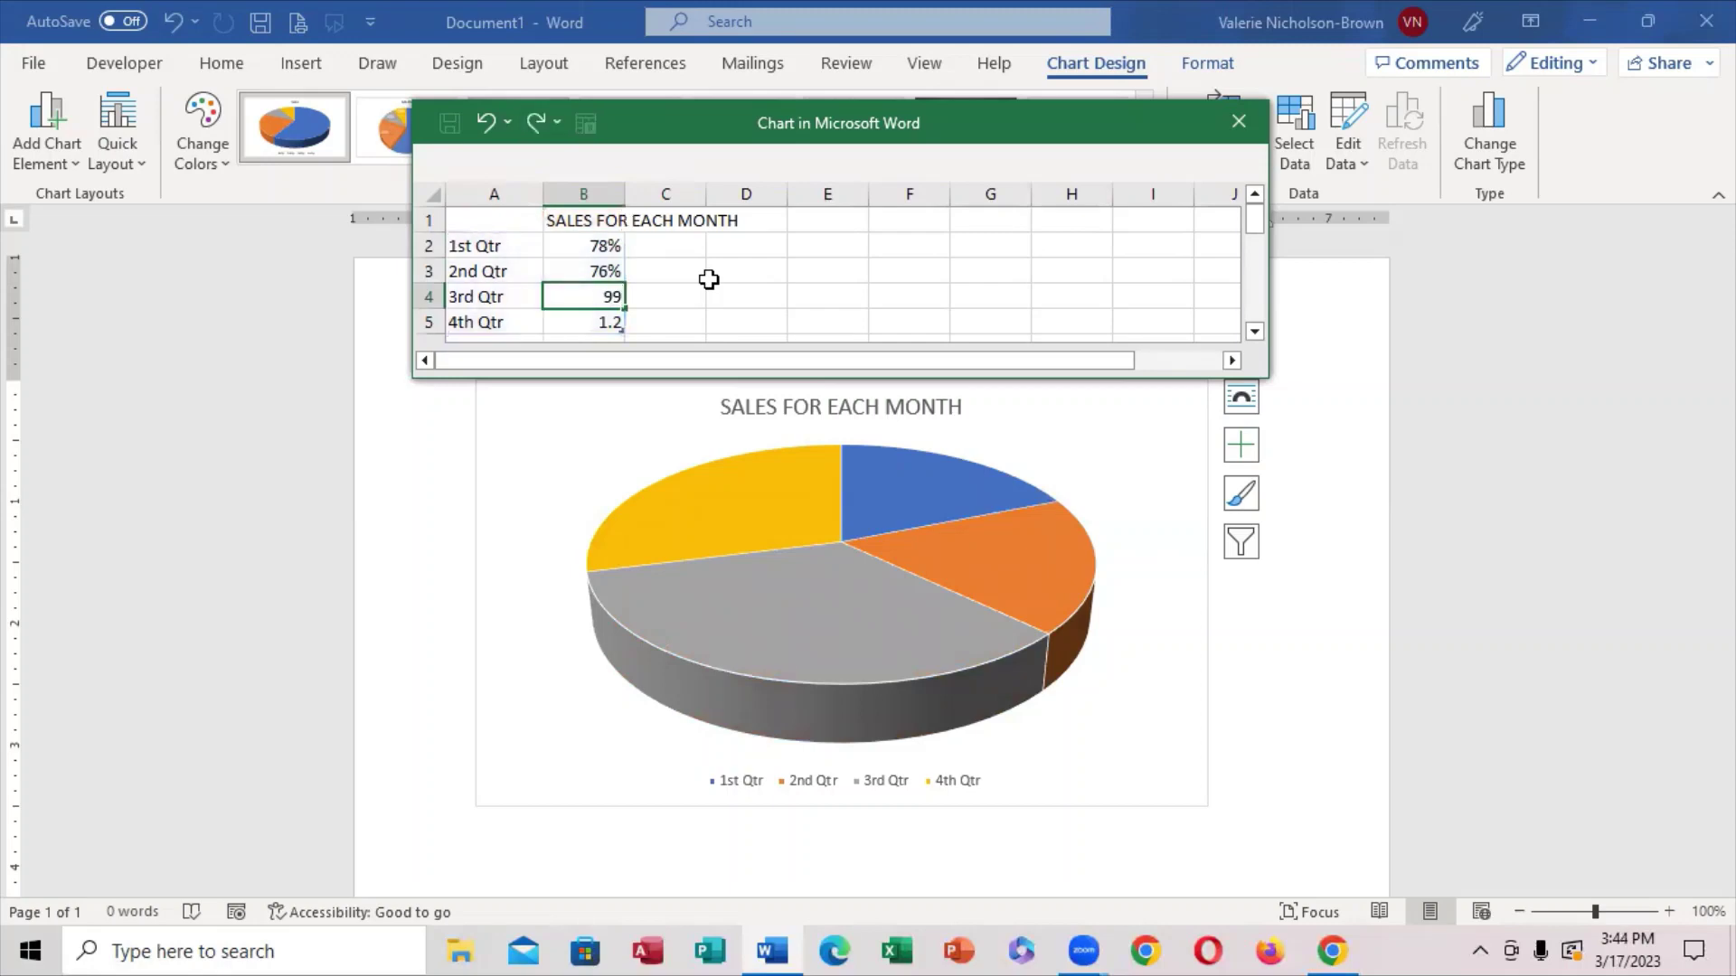
type("%")
left_click(597, 330)
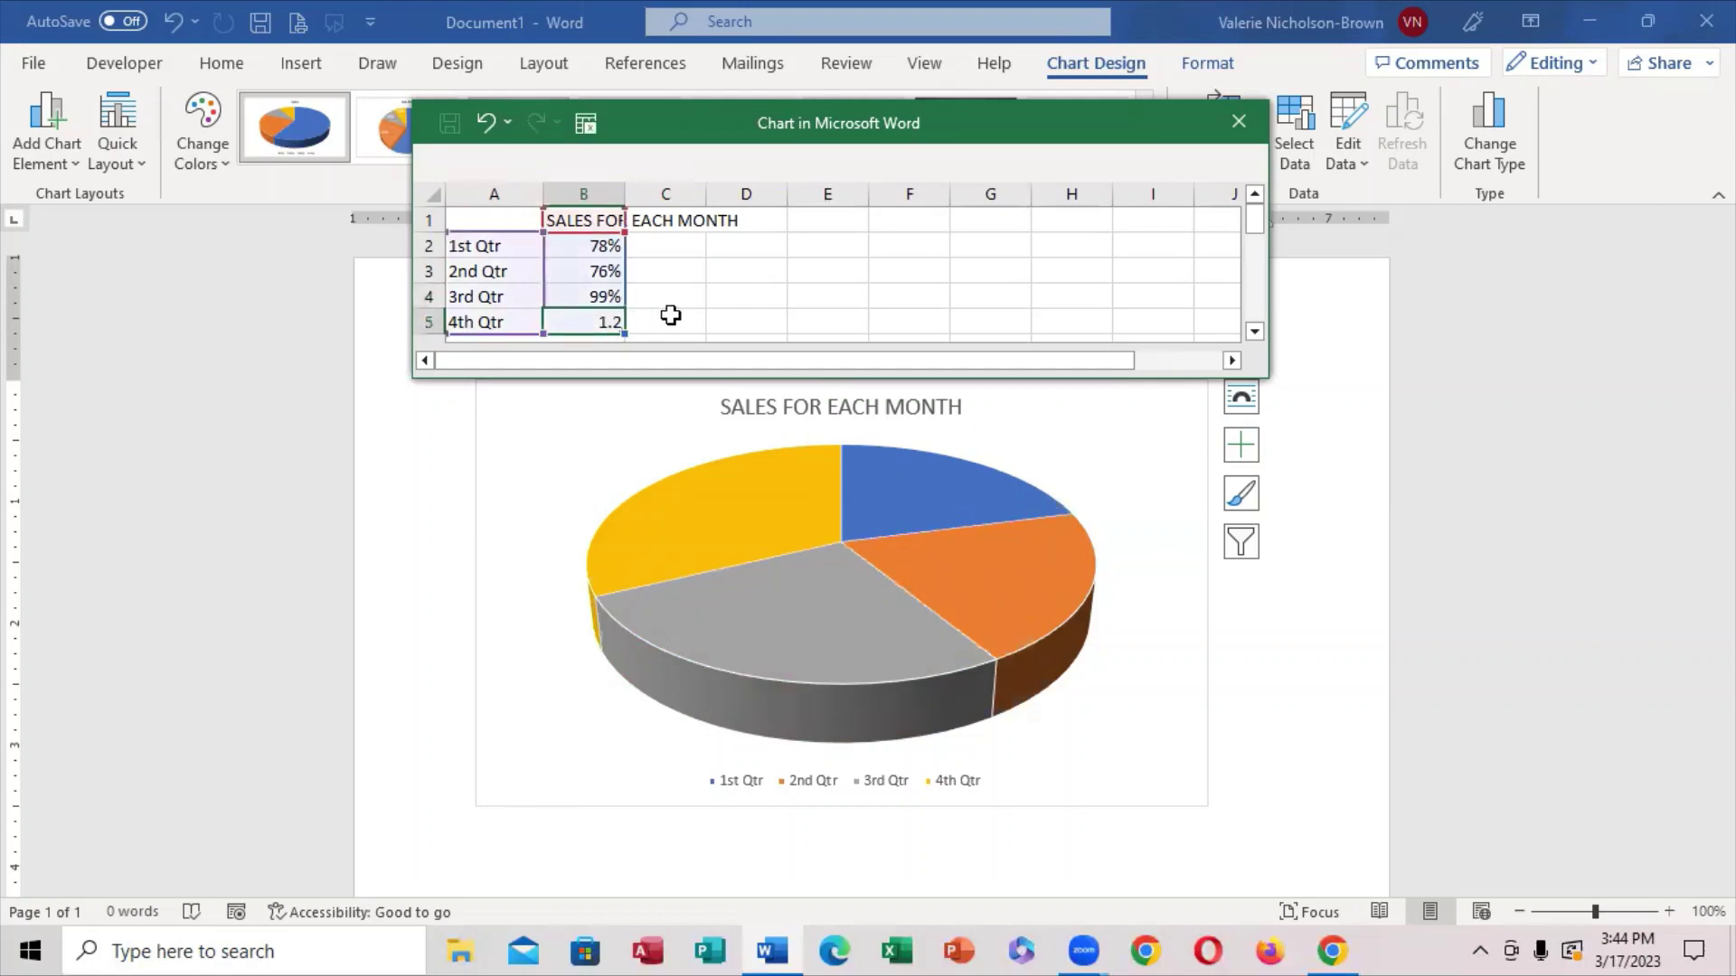
type("79")
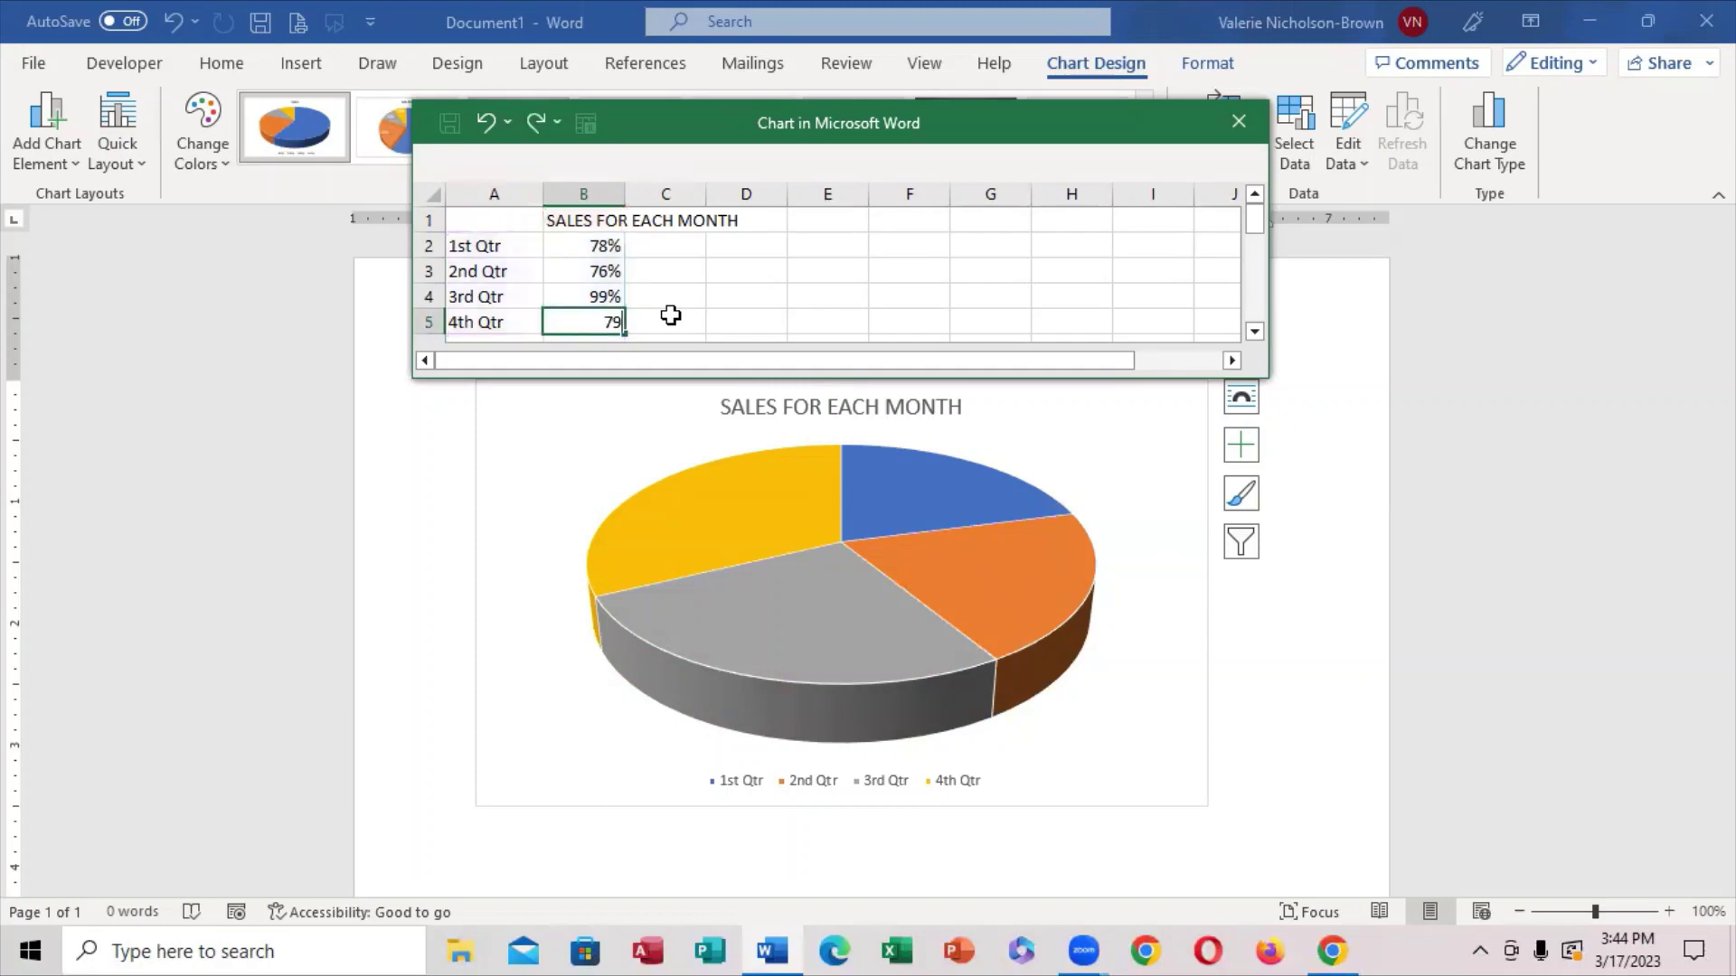
type("%")
Replace the JAN category label with WEEK 1 and enter the second week label
left_click_drag(493, 249, 564, 314)
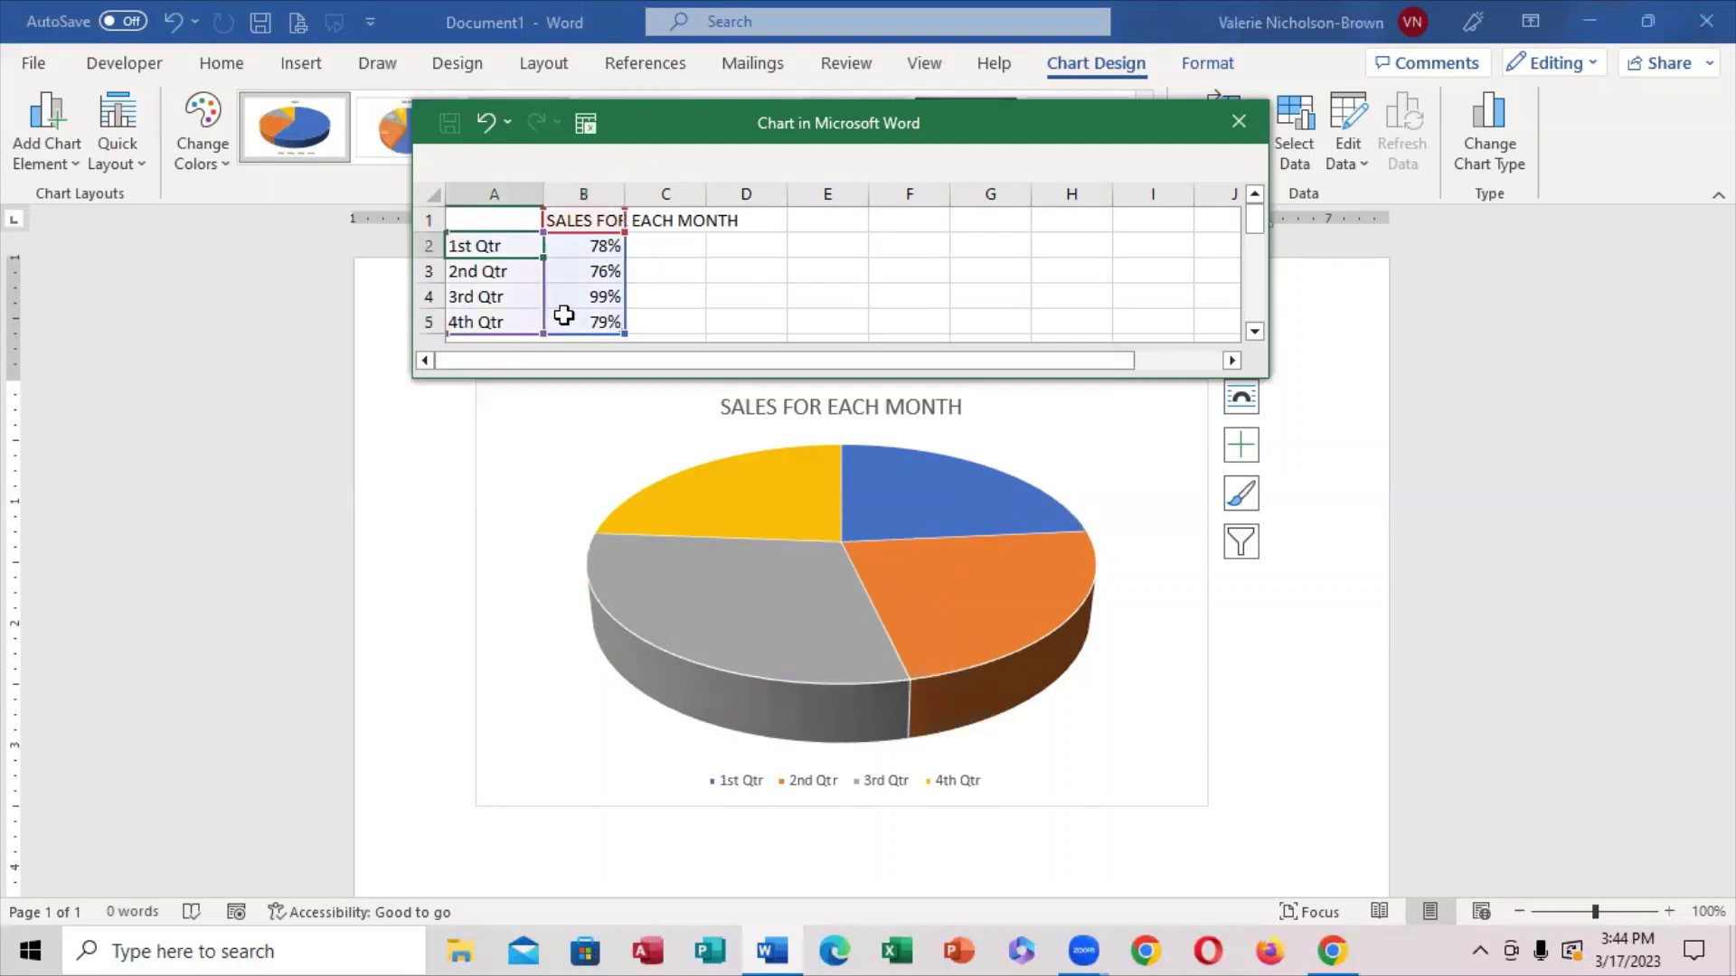
type("JAN")
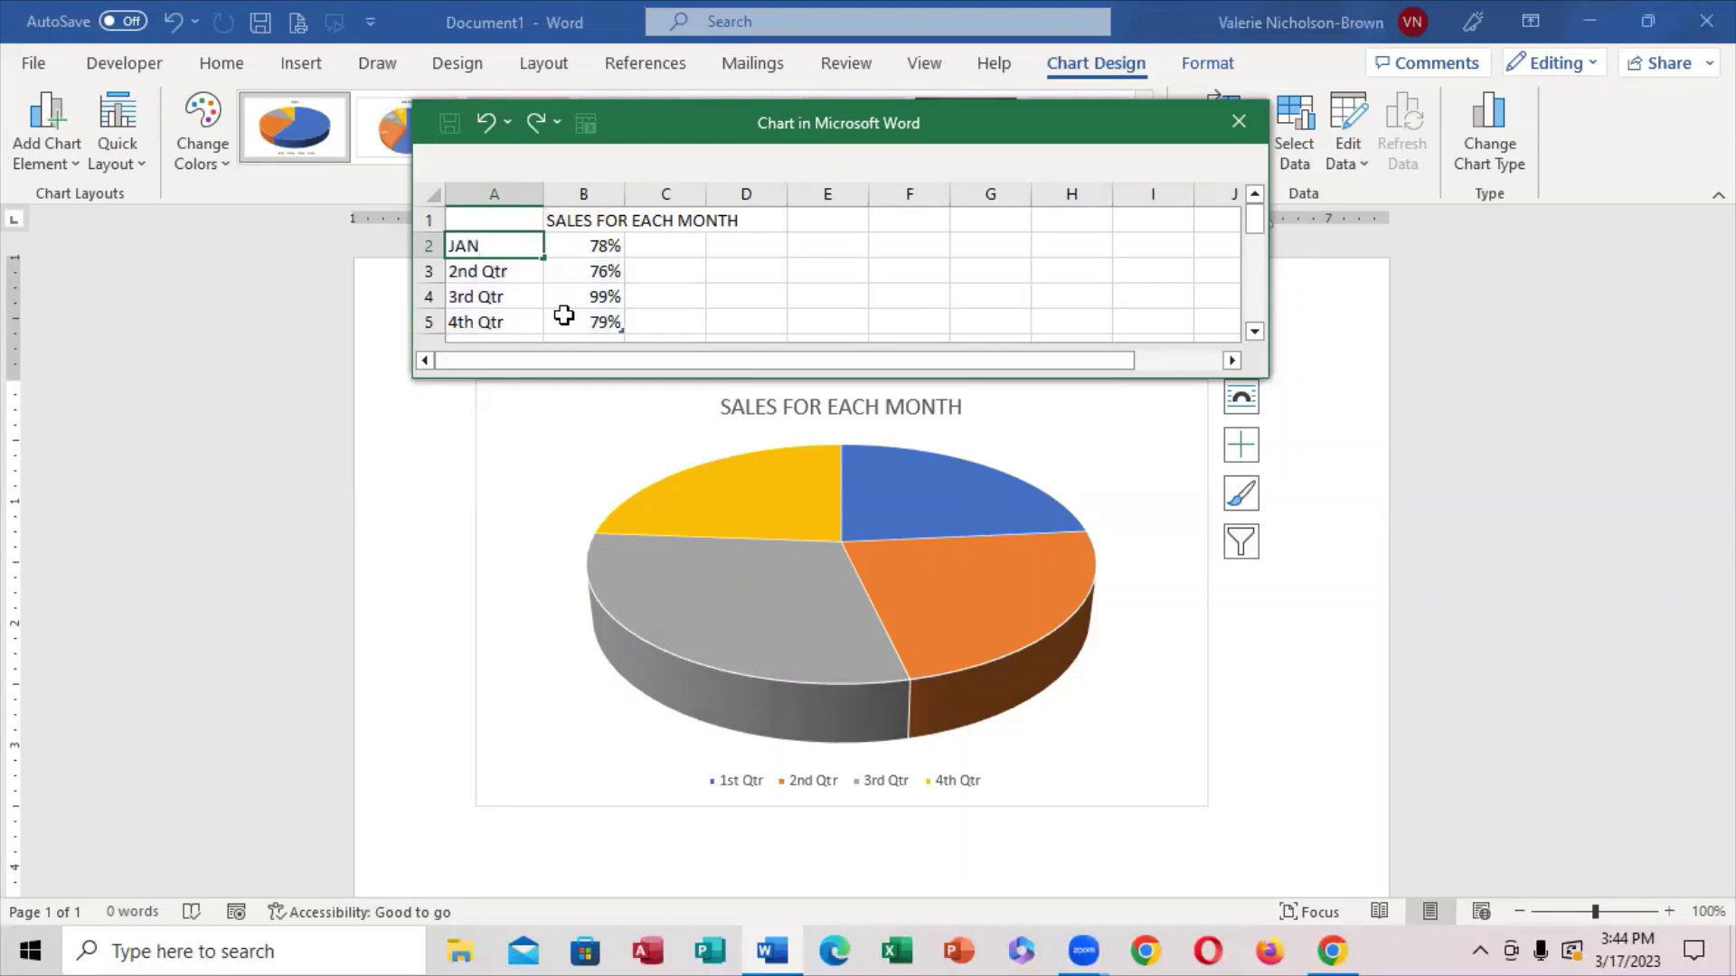
key("BackSpace")
key("BackSpace")
key("BackSpace")
type("WEE")
key("BackSpace")
type("K 1")
left_click(502, 283)
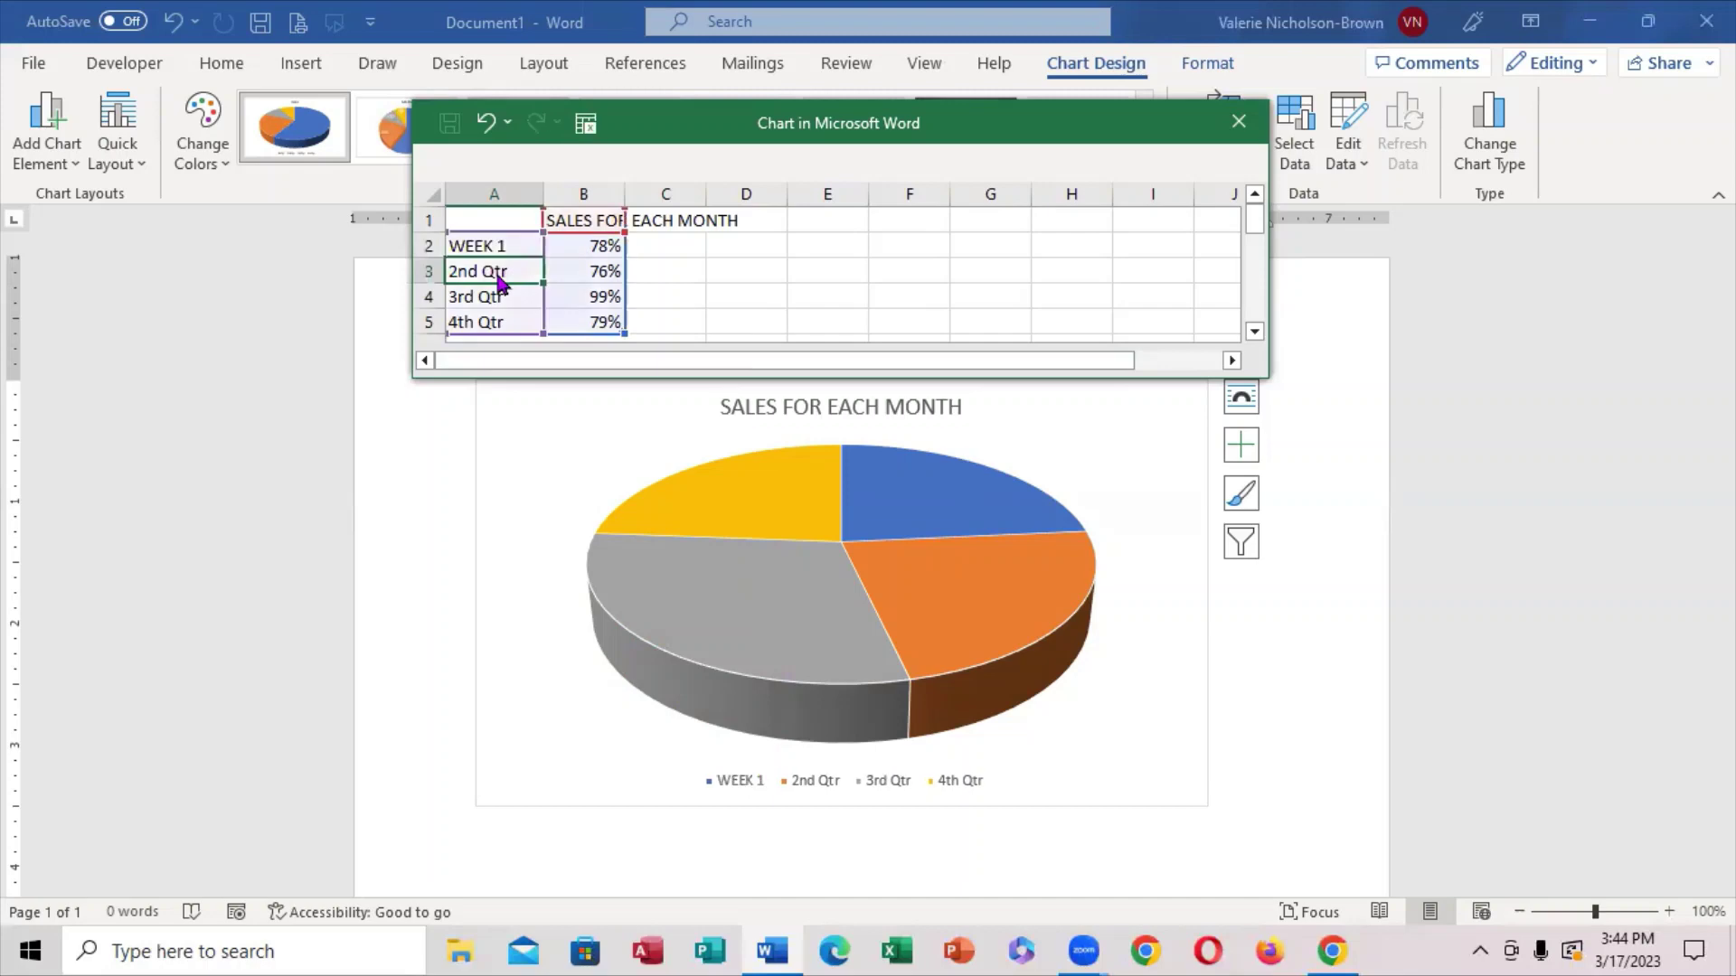
type("WEEK")
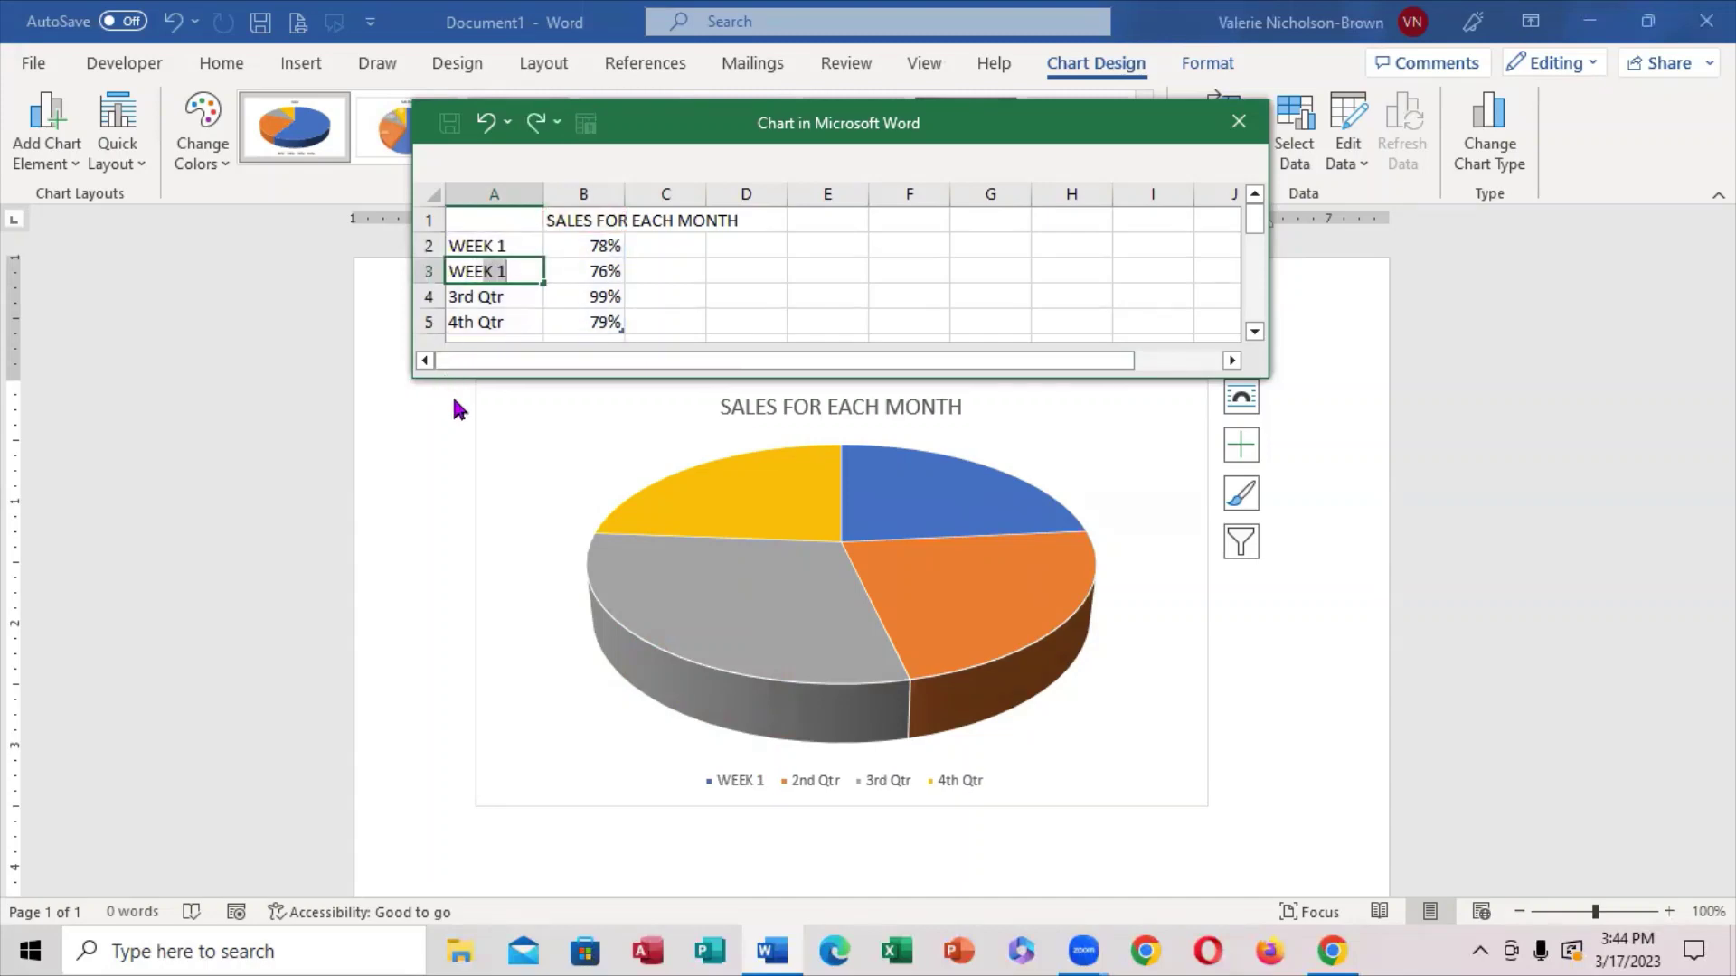
key("BackSpace")
key("BackSpace")
type("2")
key("BackSpace")
type("K")
left_click(504, 301)
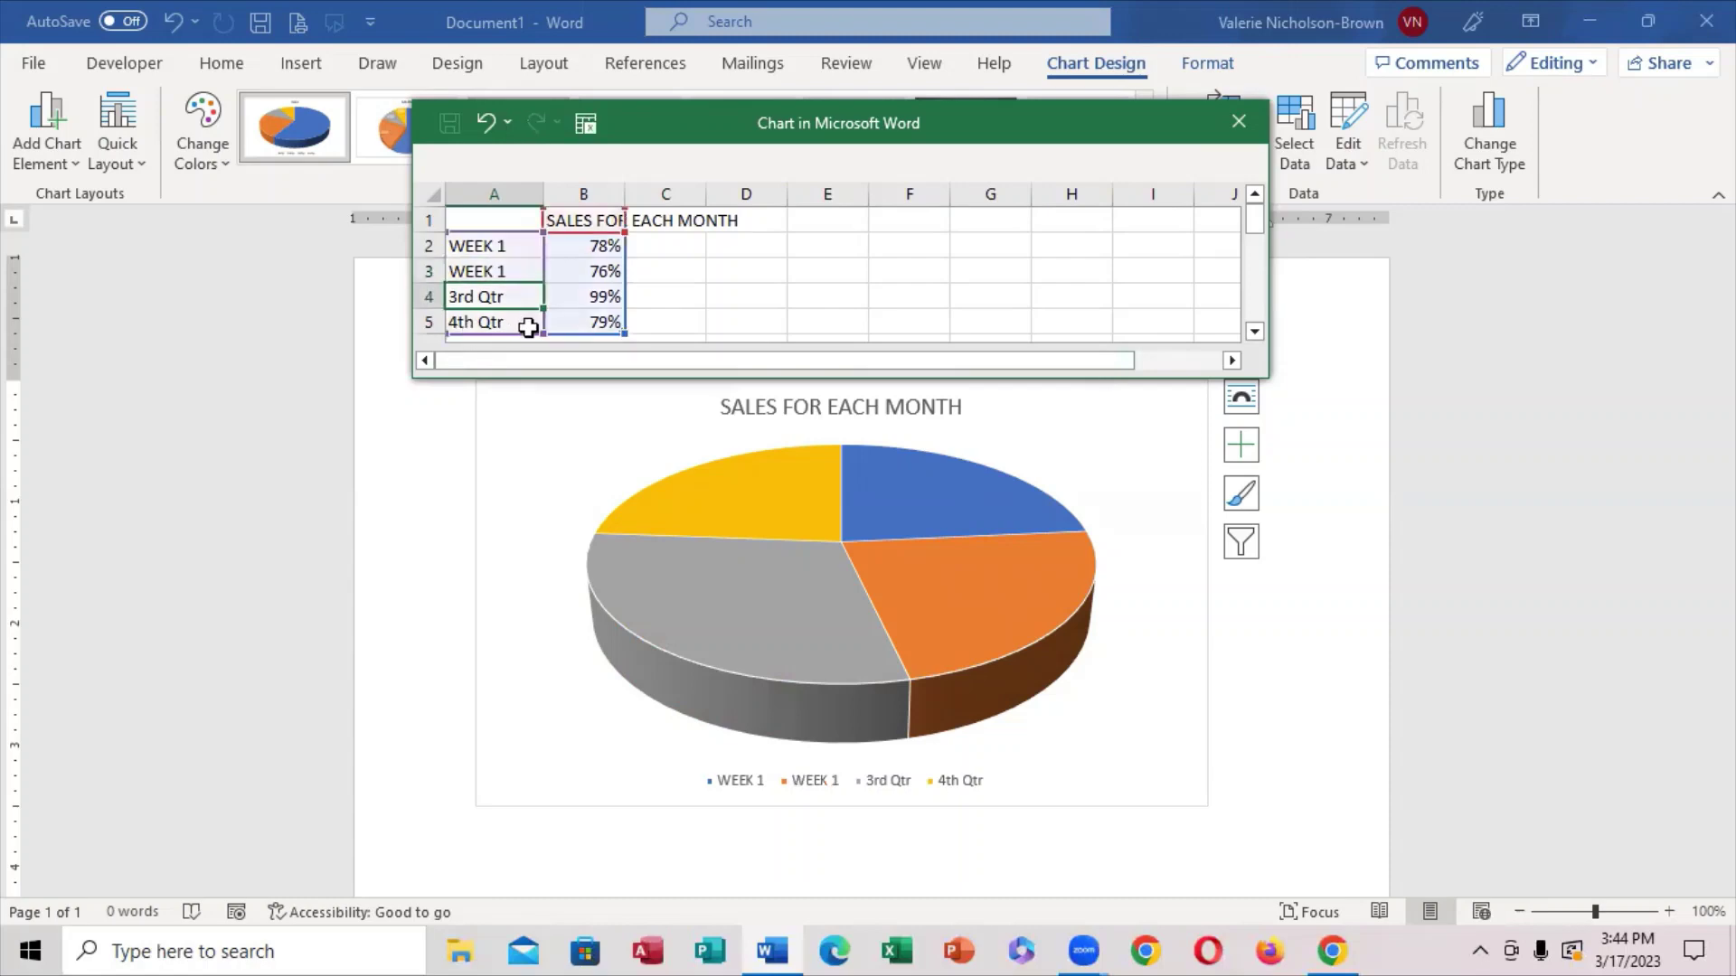
Label the remaining categories WEEK 3 and WEEK 4, then close the data sheet
type("W")
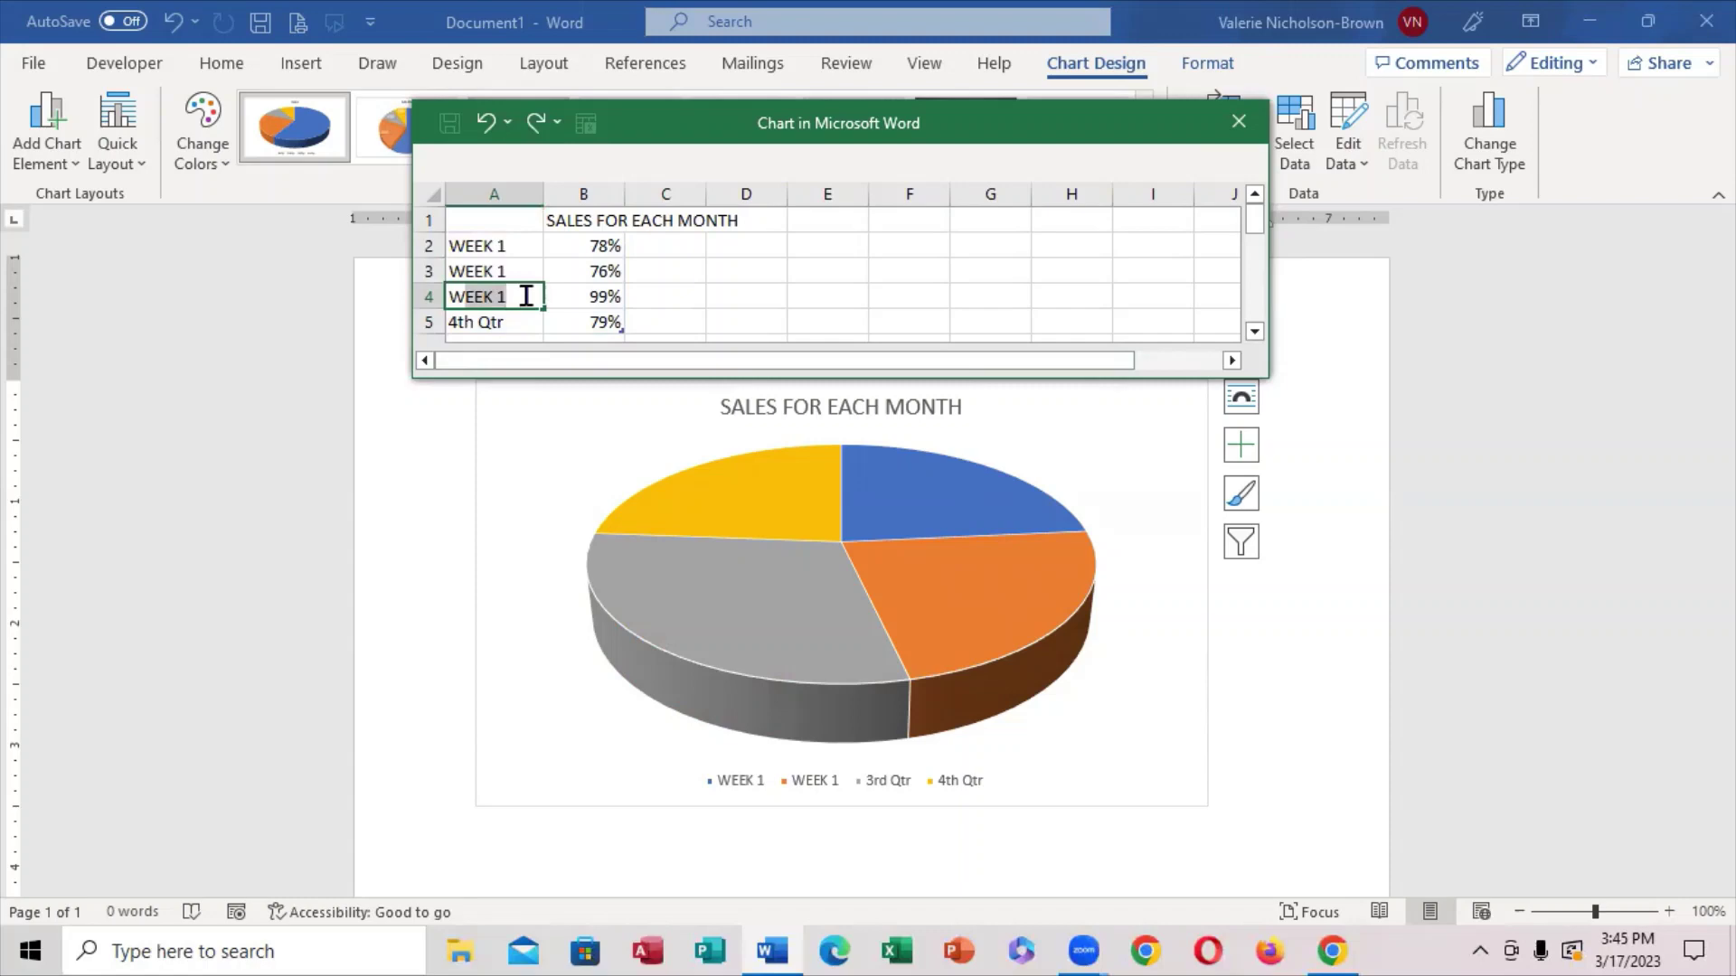
left_click(525, 297)
type("3")
key("Left")
key("BackSpace")
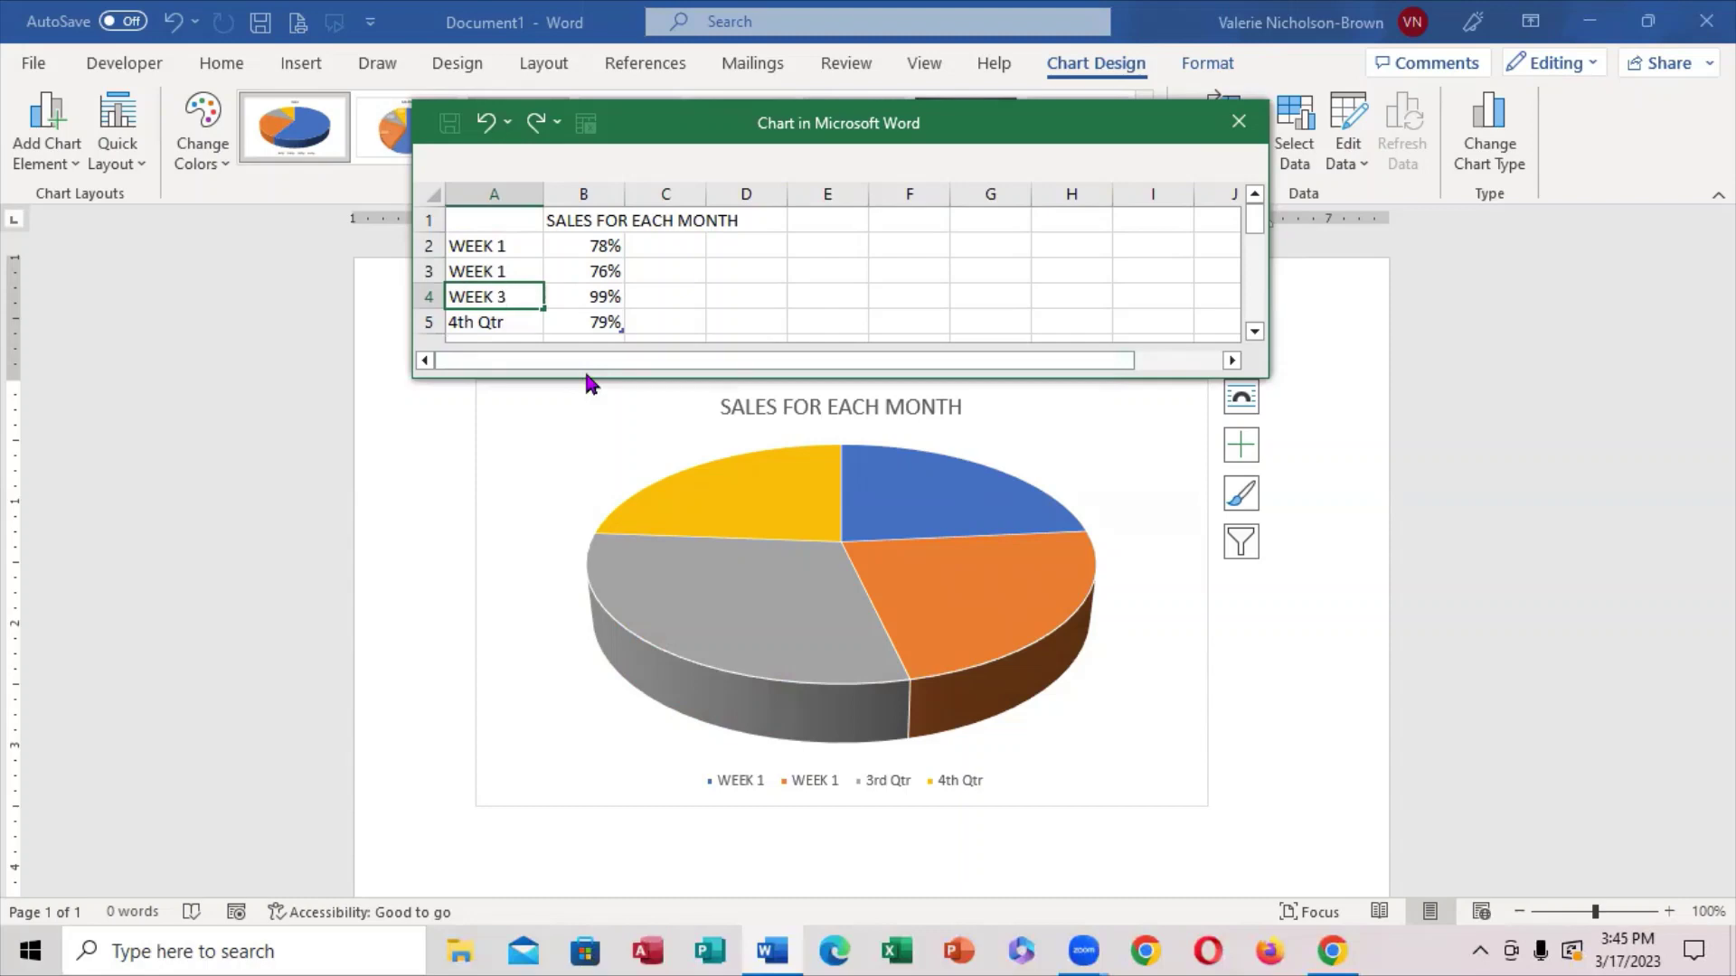
left_click(501, 331)
type("WEEK")
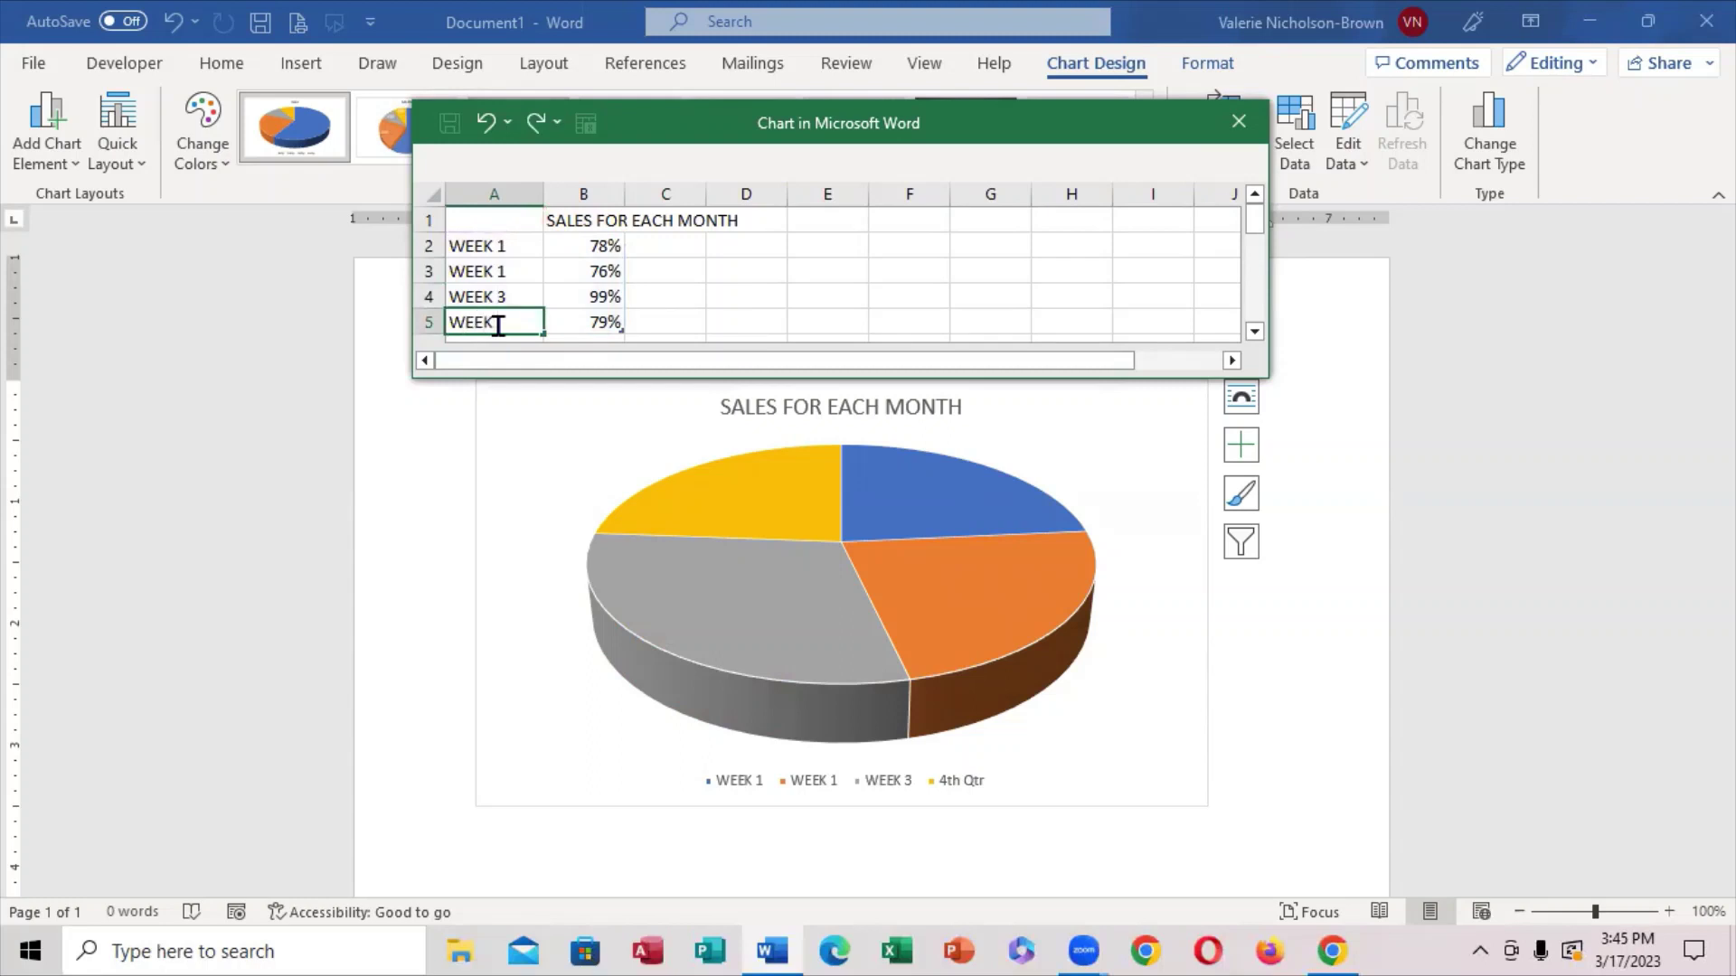
type(" 4")
left_click(515, 271)
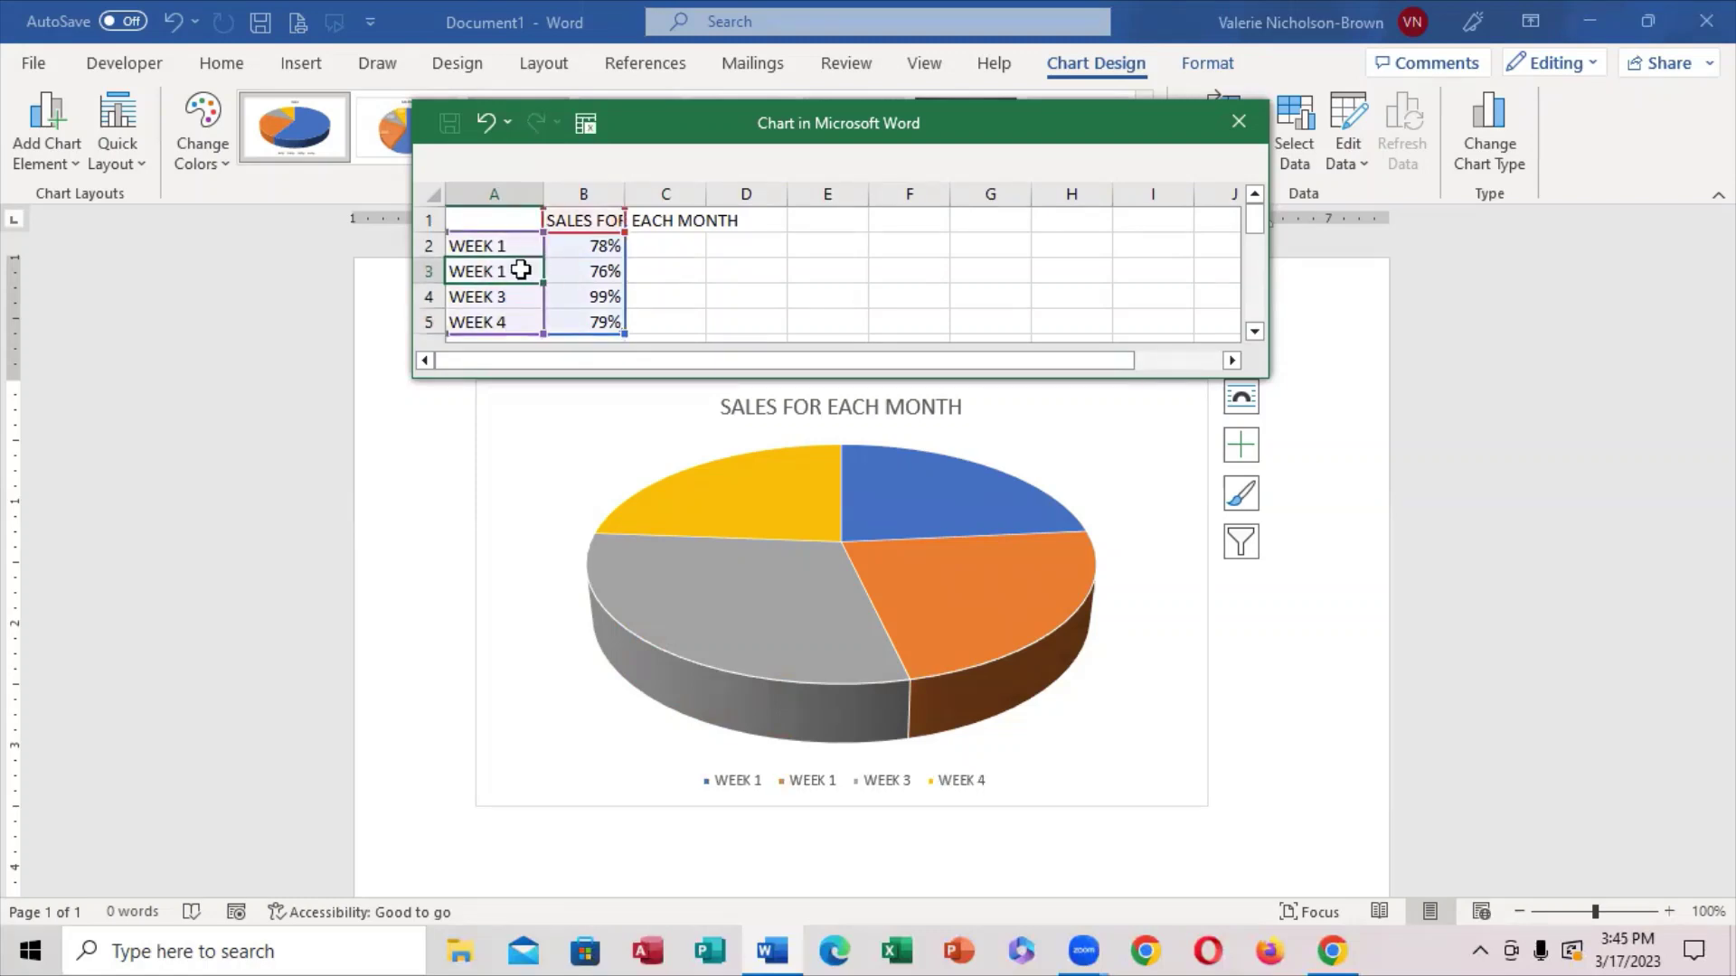
type("W")
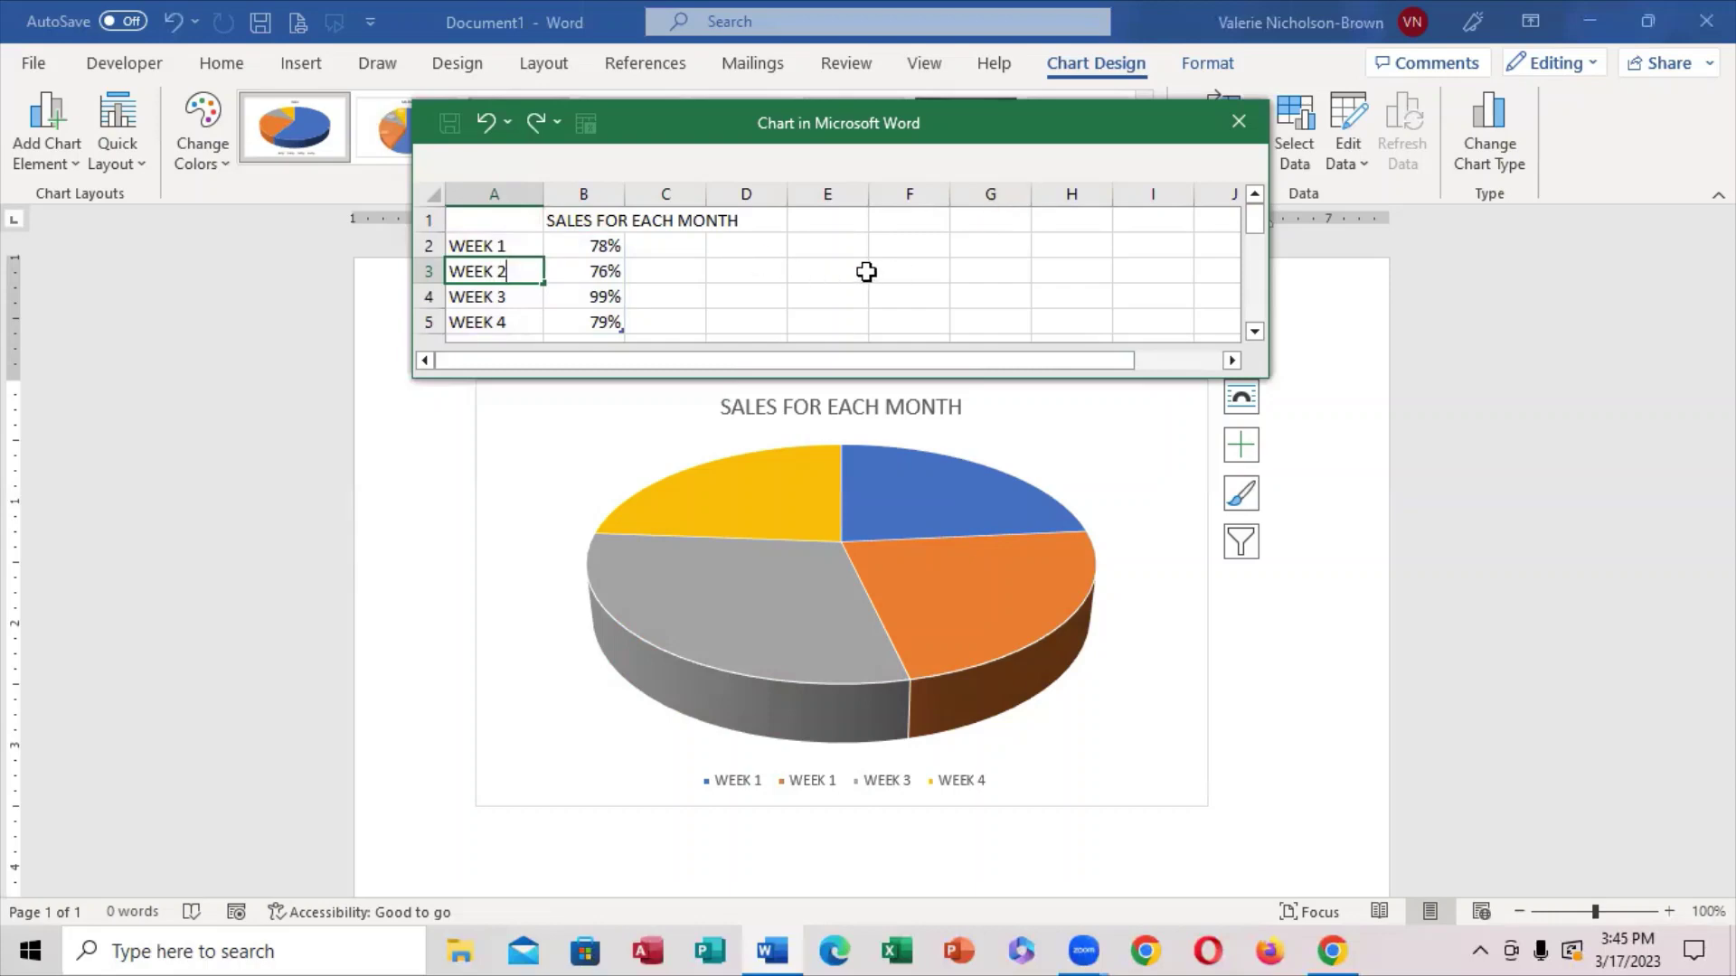
left_click(1238, 127)
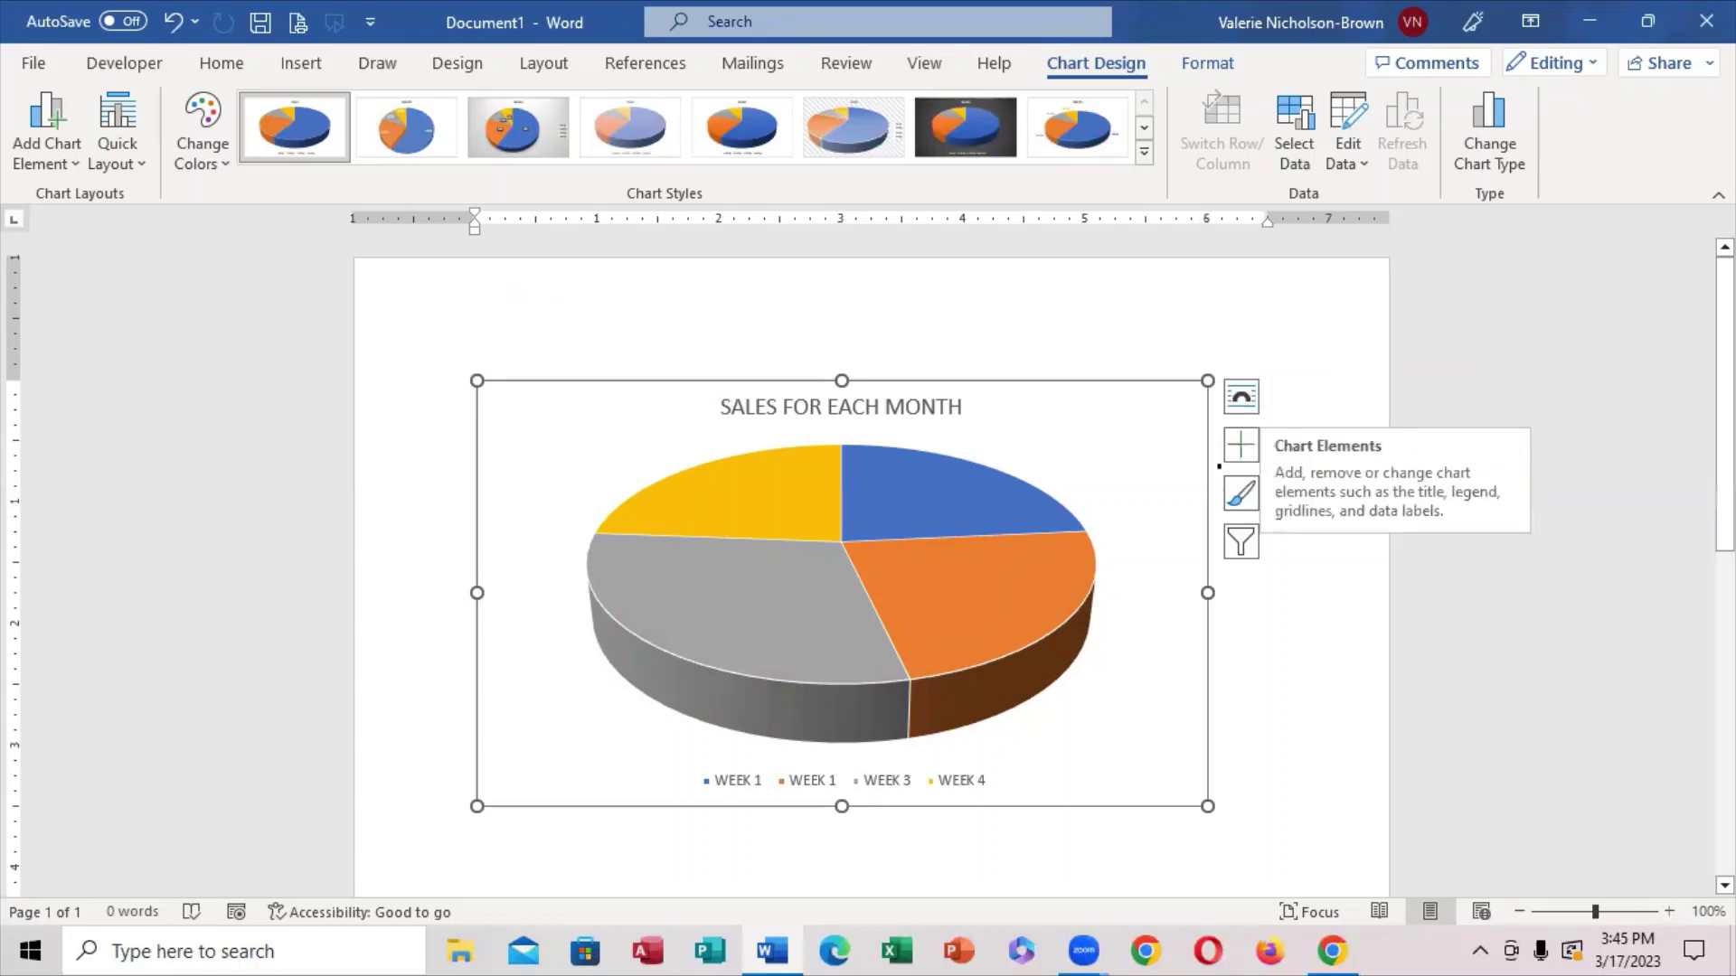
Refresh the chart via Edit Data and a cancelled Select Data, closing the data sheet
left_click(1241, 398)
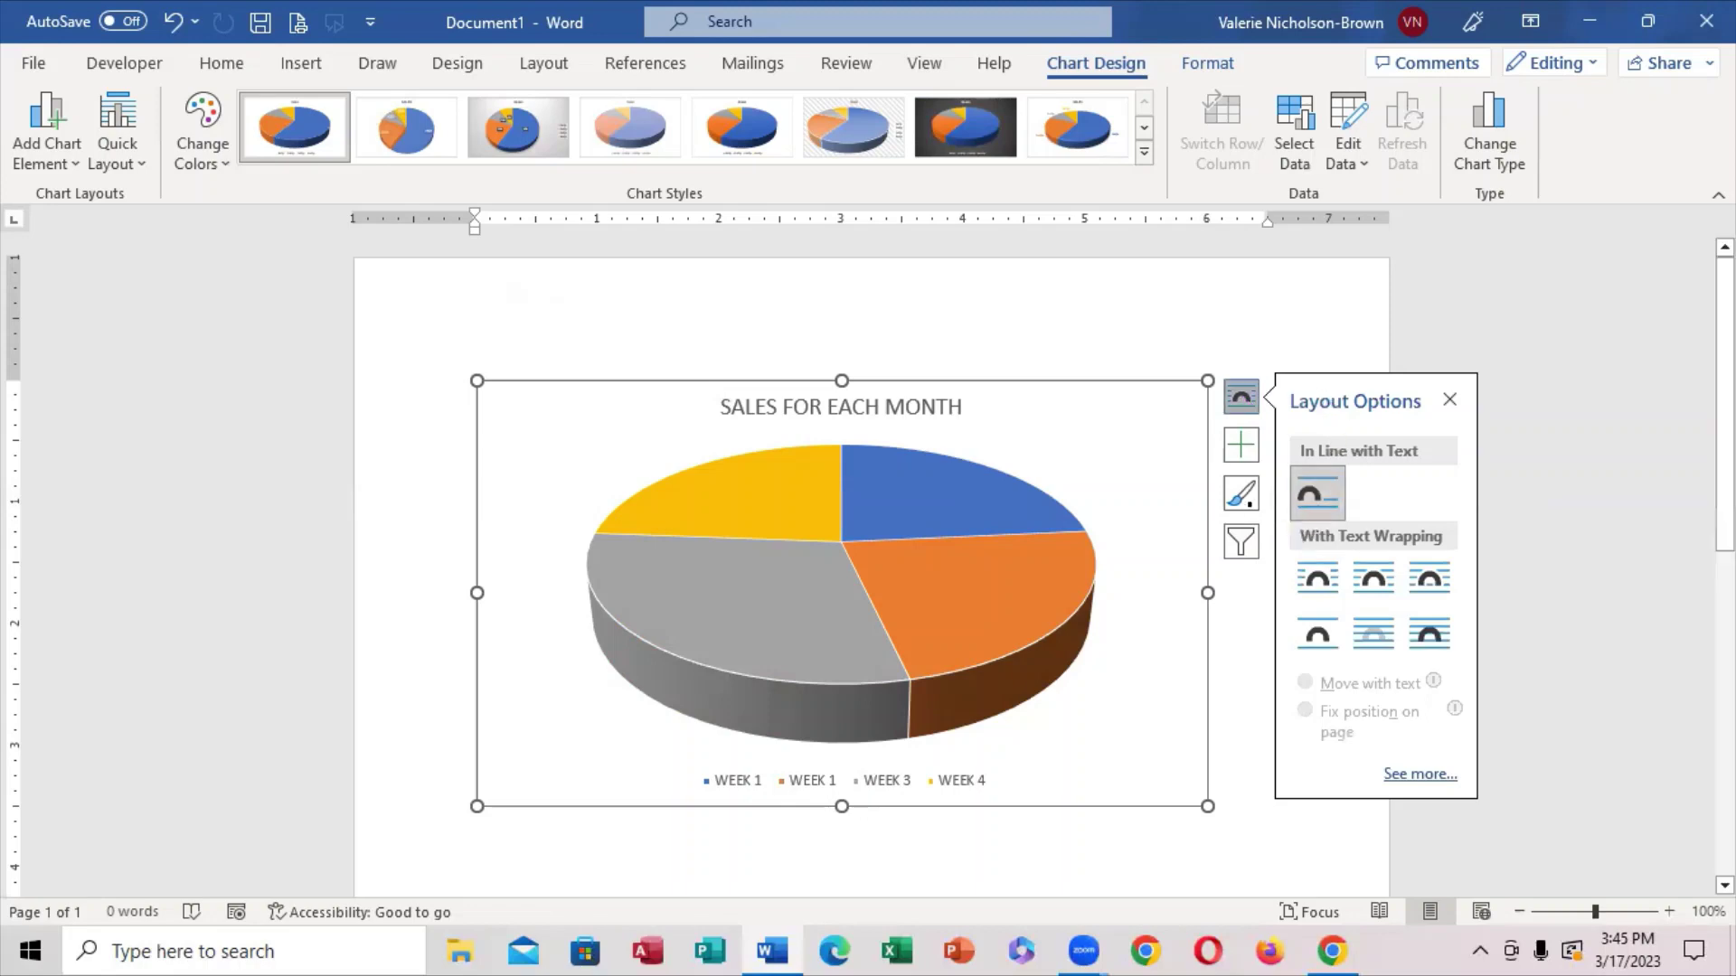
left_click(1363, 166)
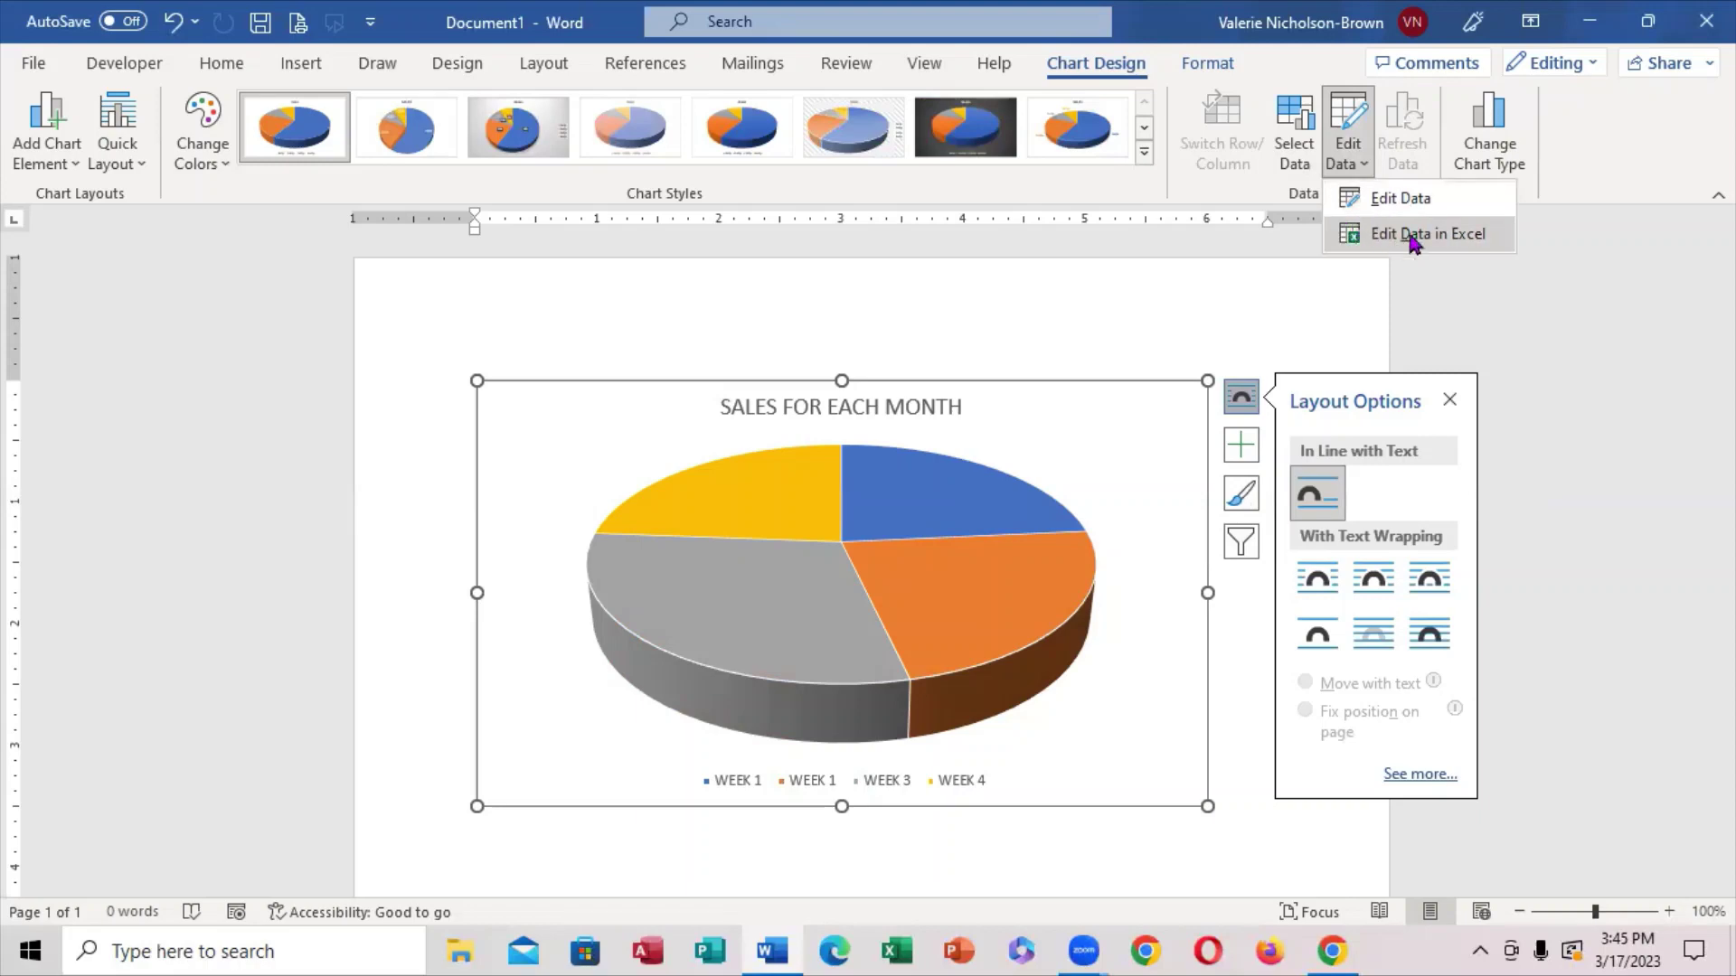
left_click(1361, 197)
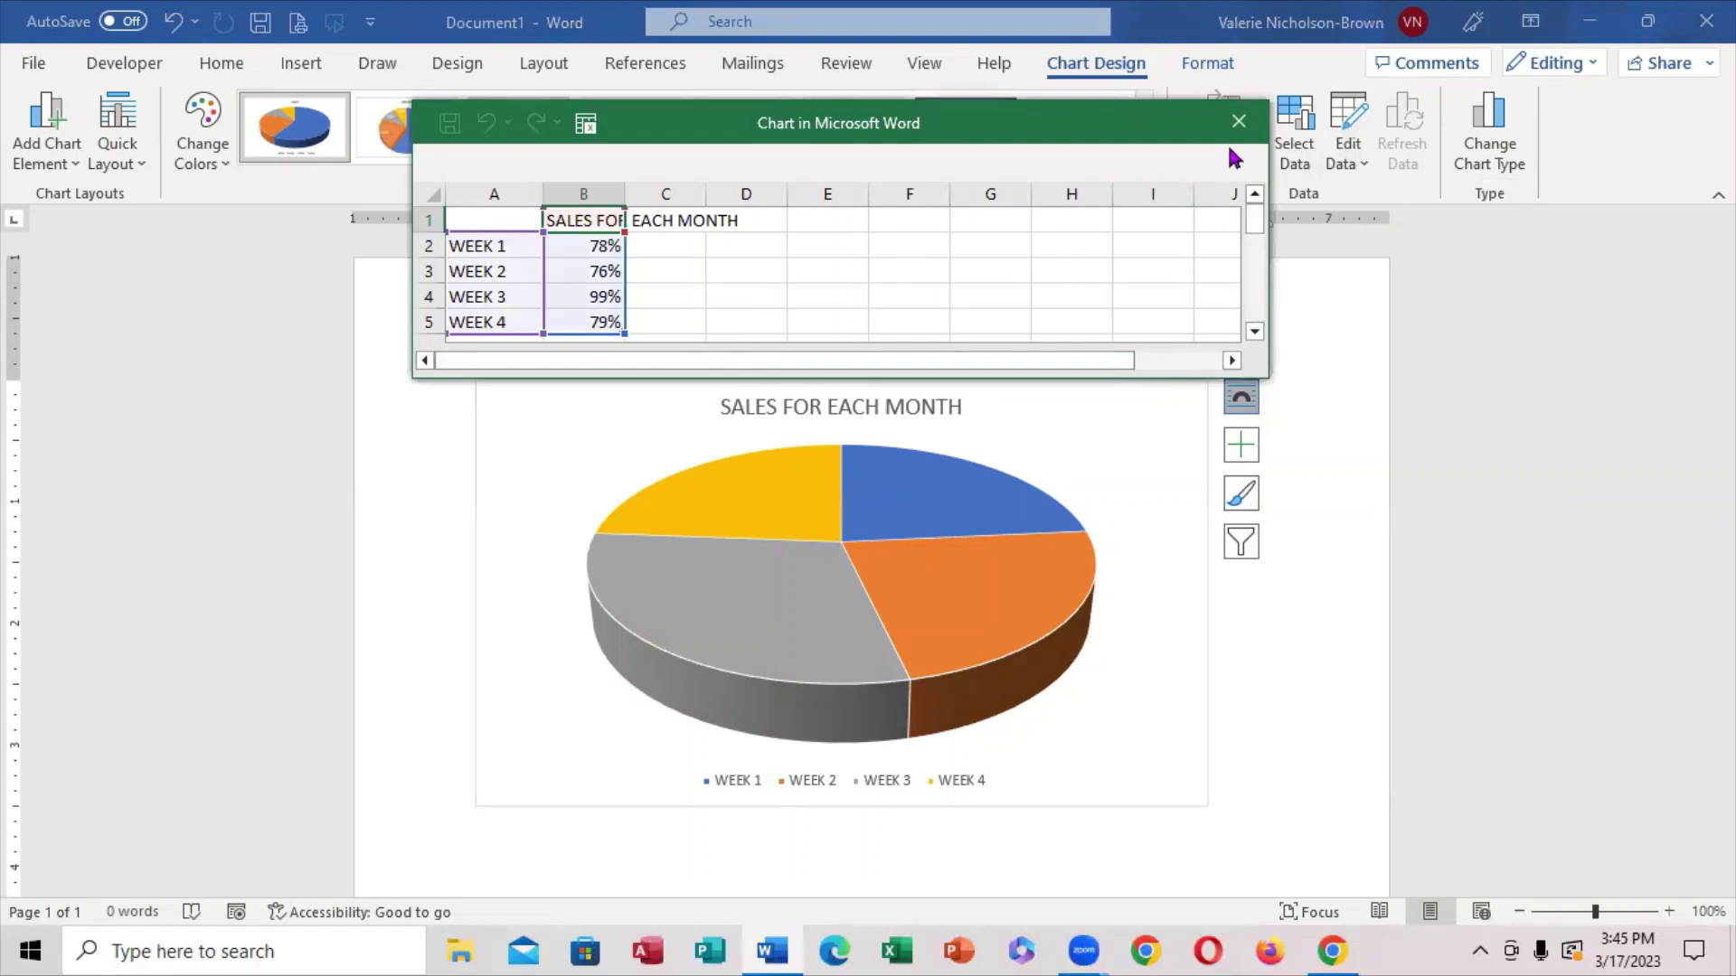
left_click(1238, 123)
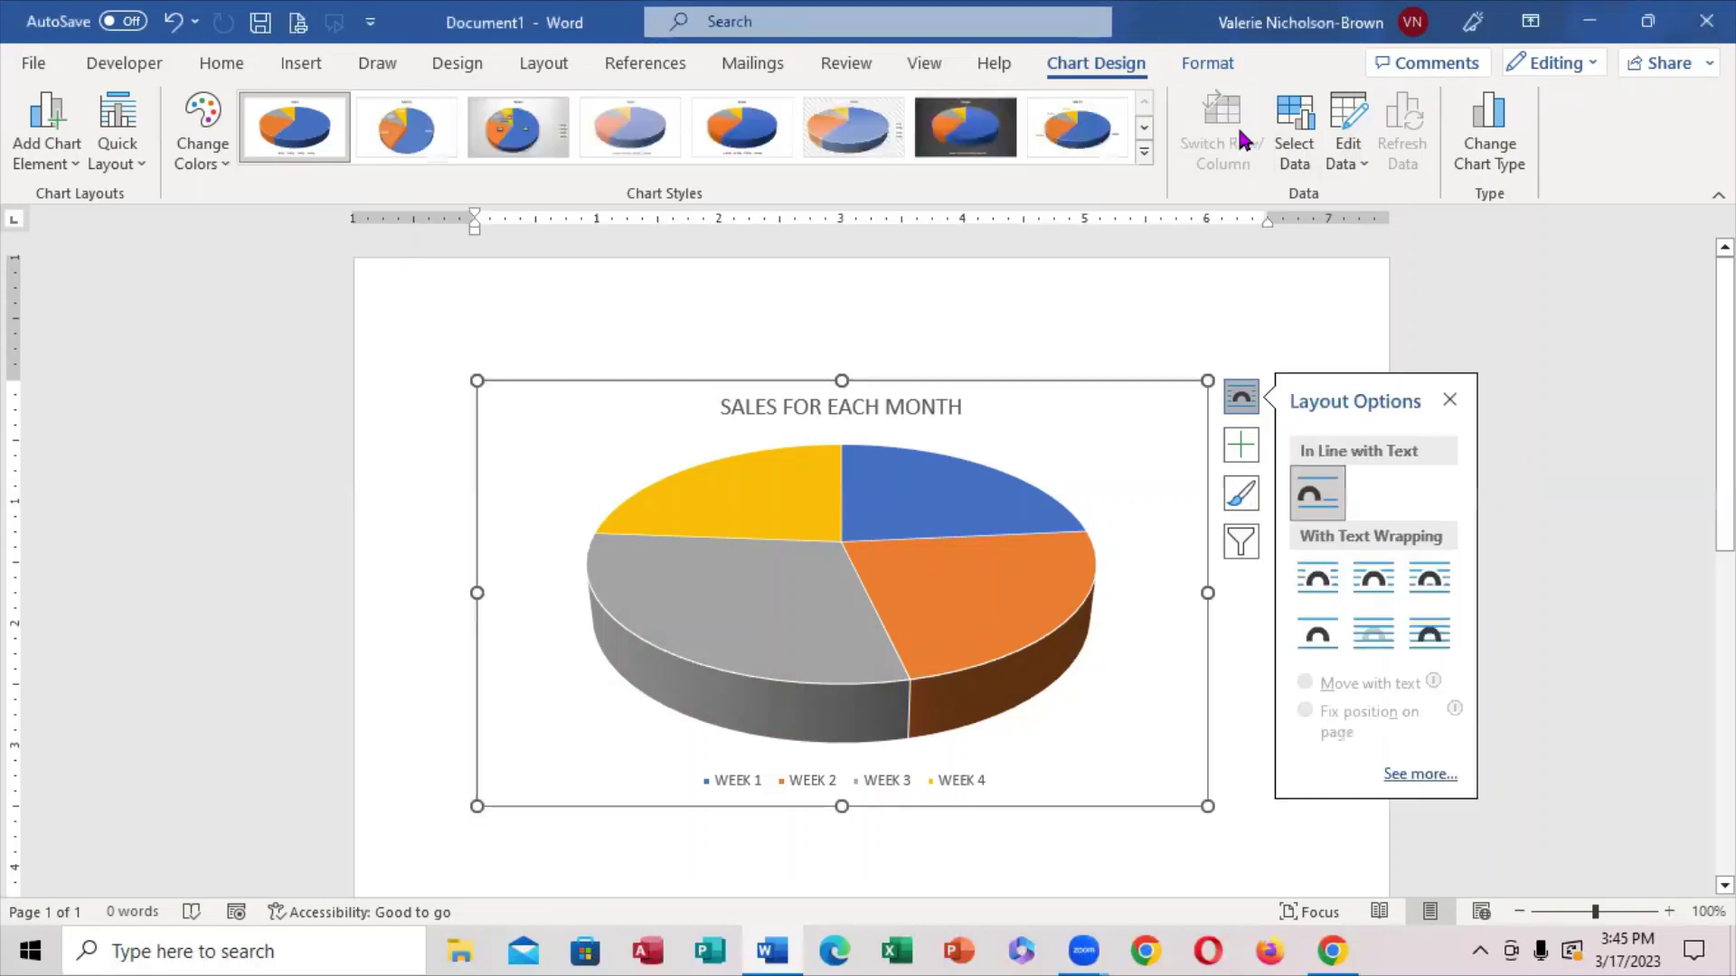
left_click(1305, 156)
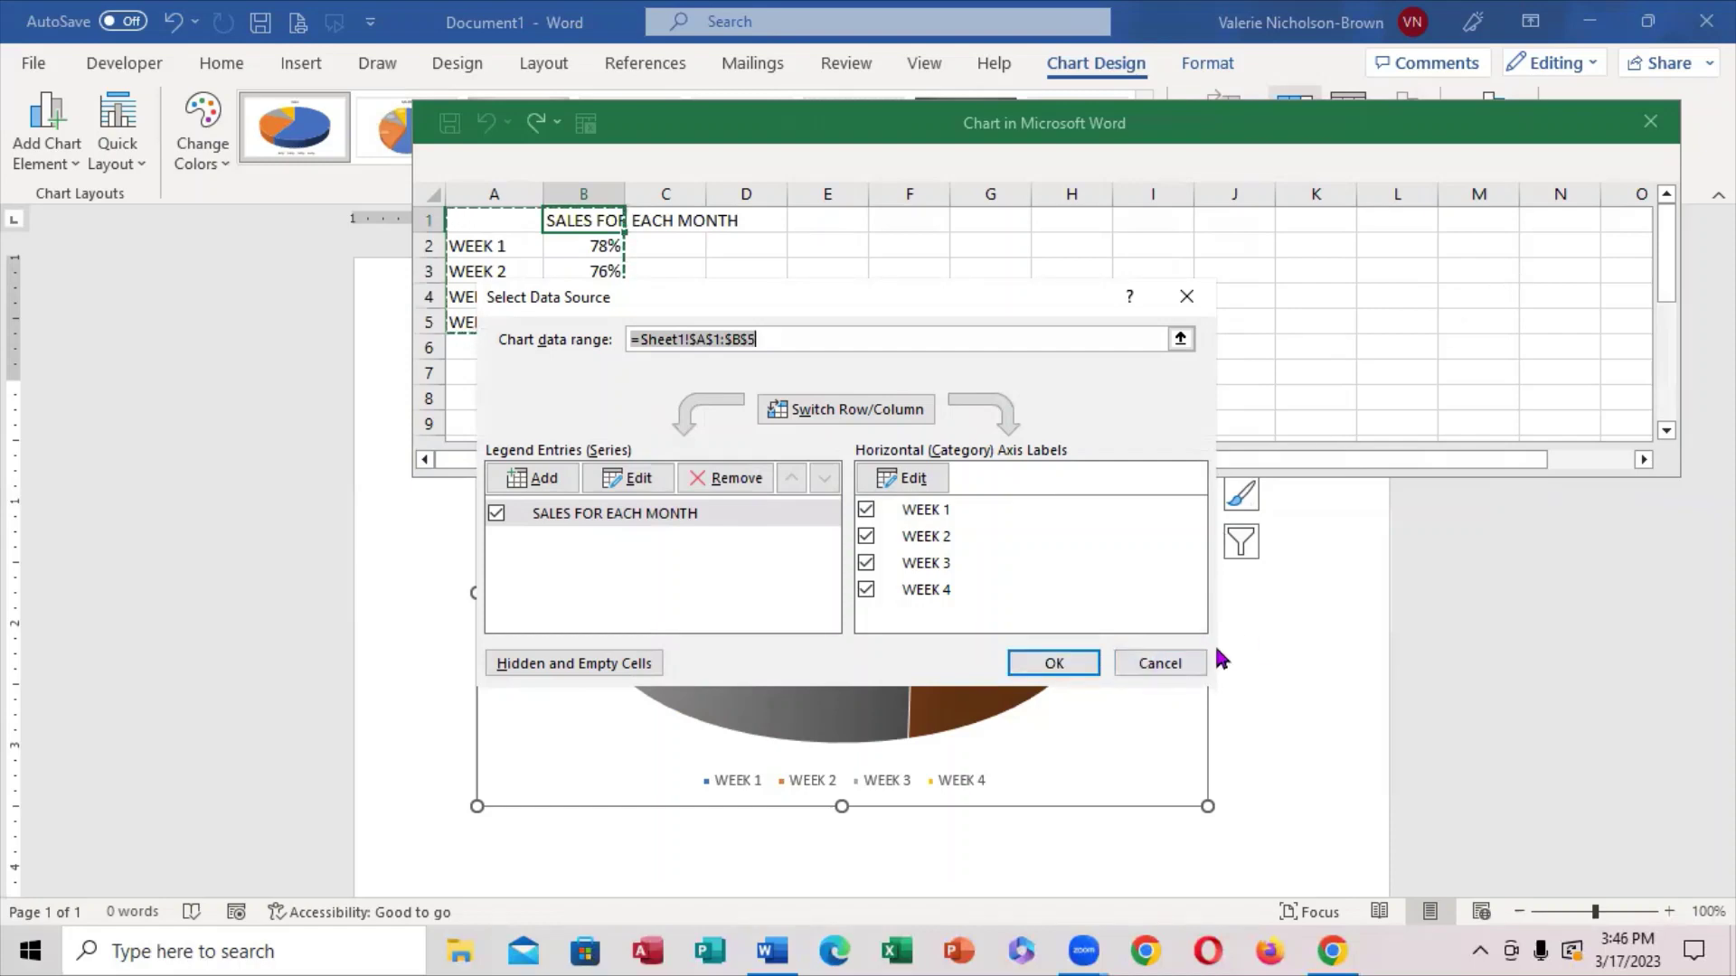
left_click(1160, 667)
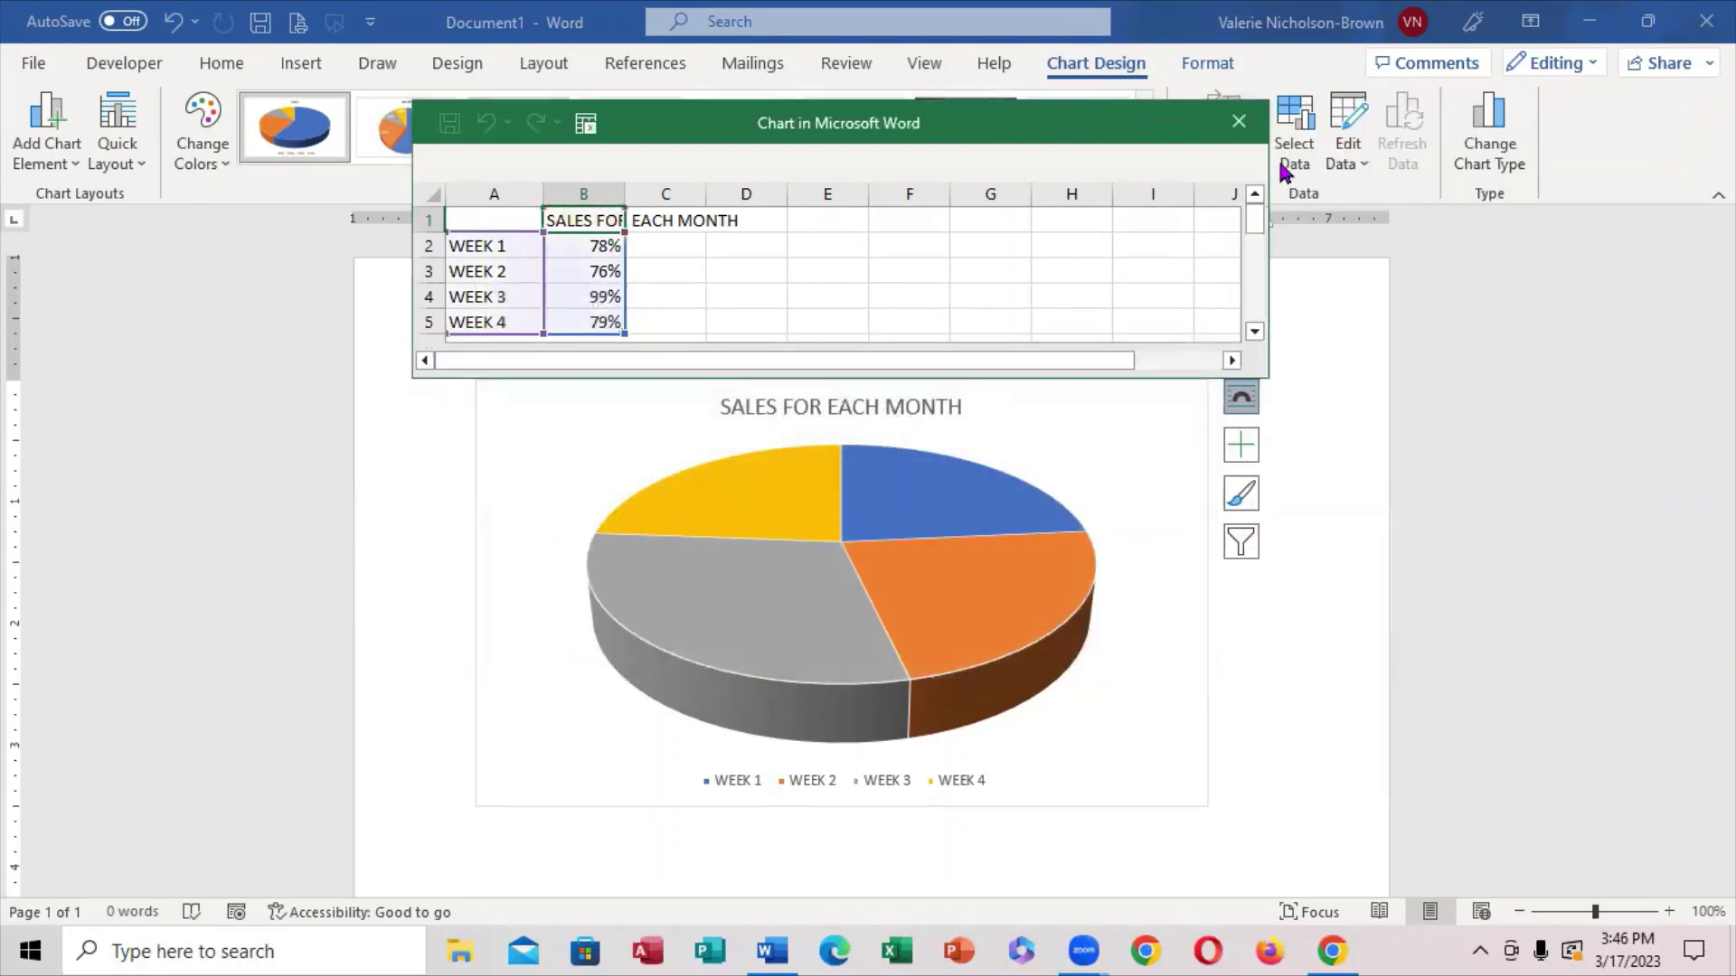
left_click(1238, 123)
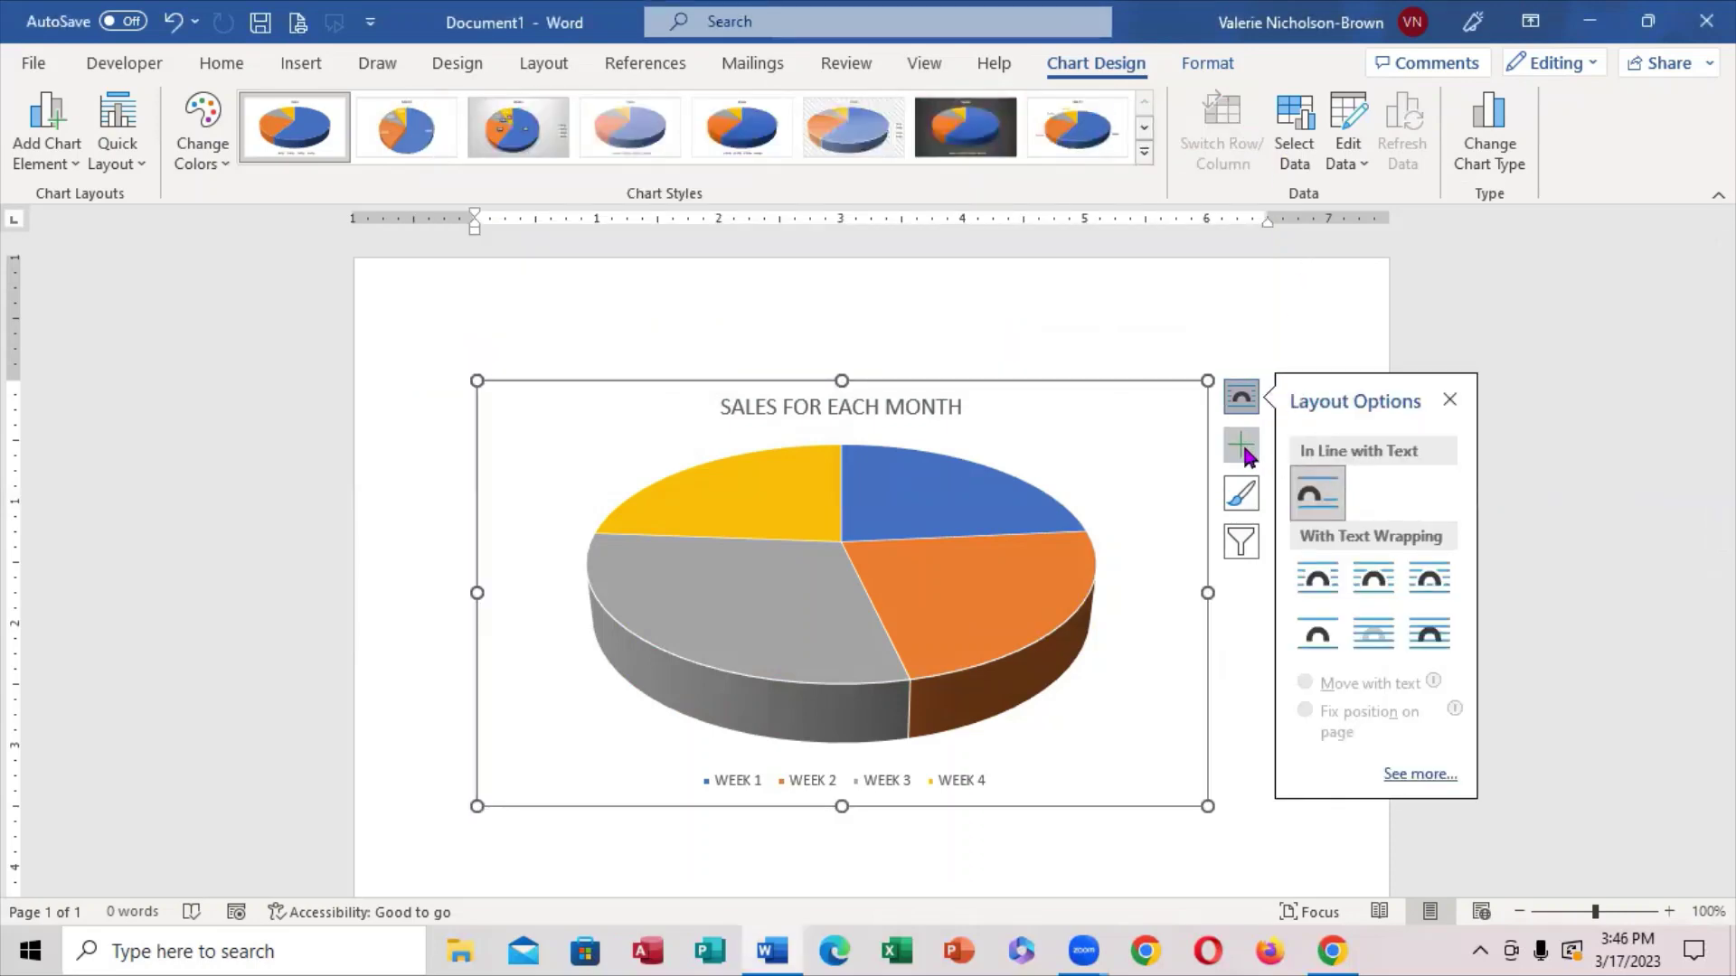
Turn on data labels for the pie slices from Chart Elements
left_click(1451, 404)
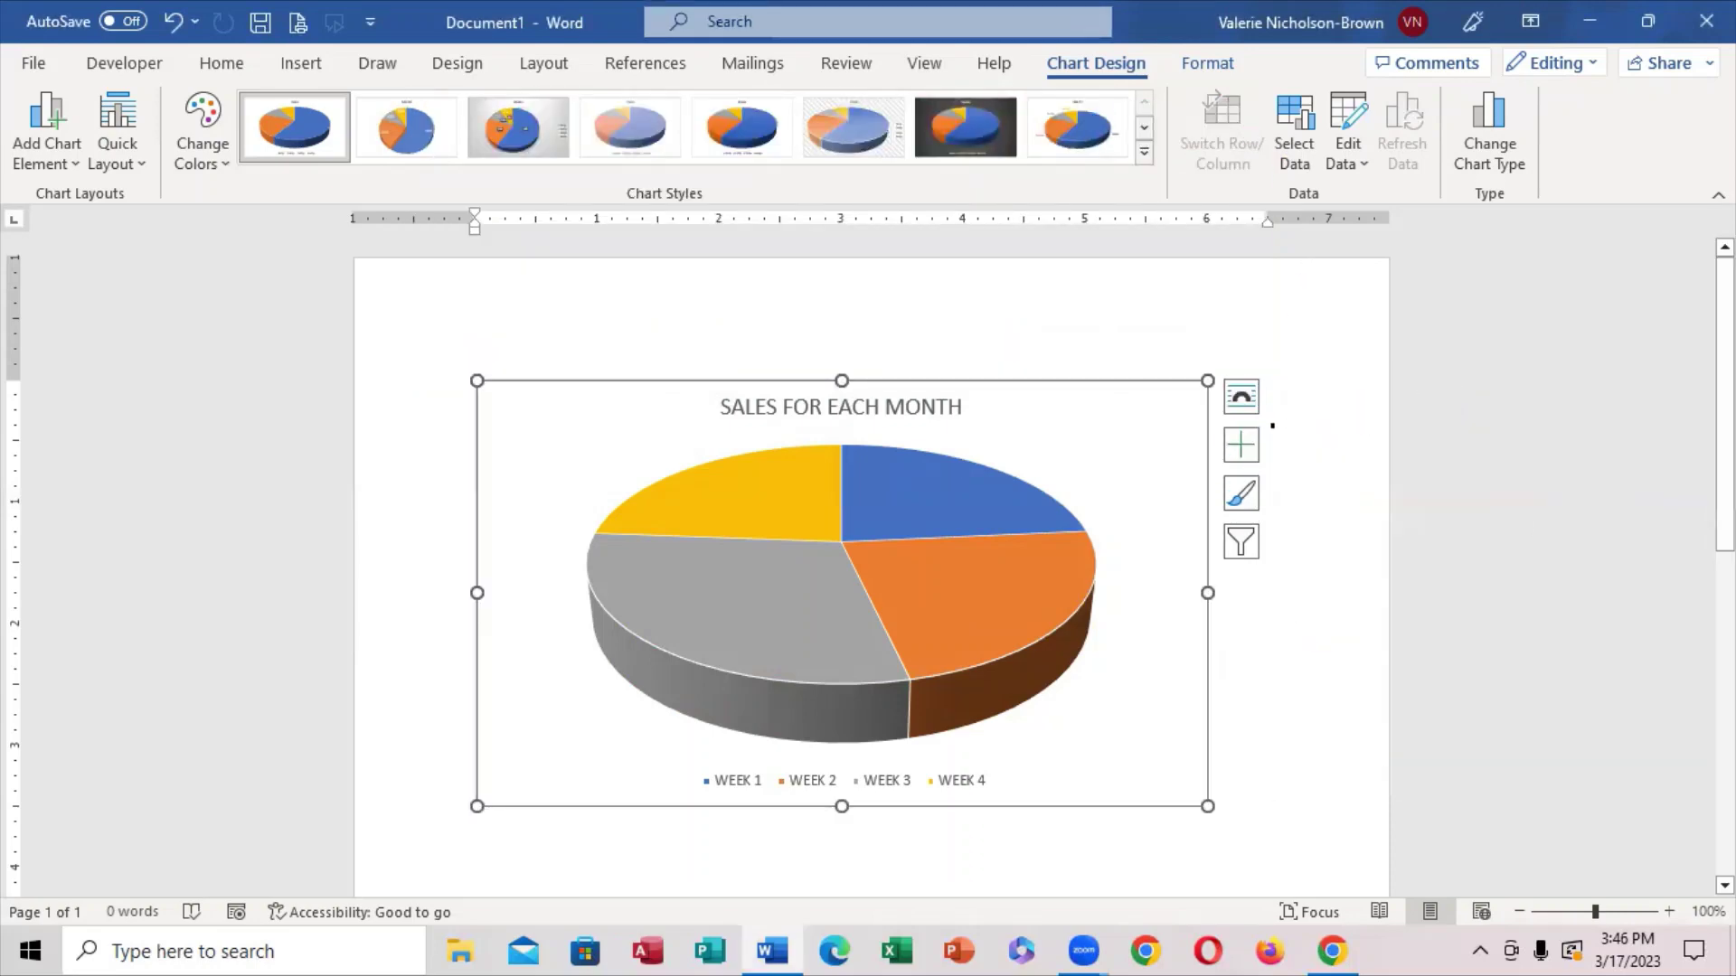
left_click(1242, 448)
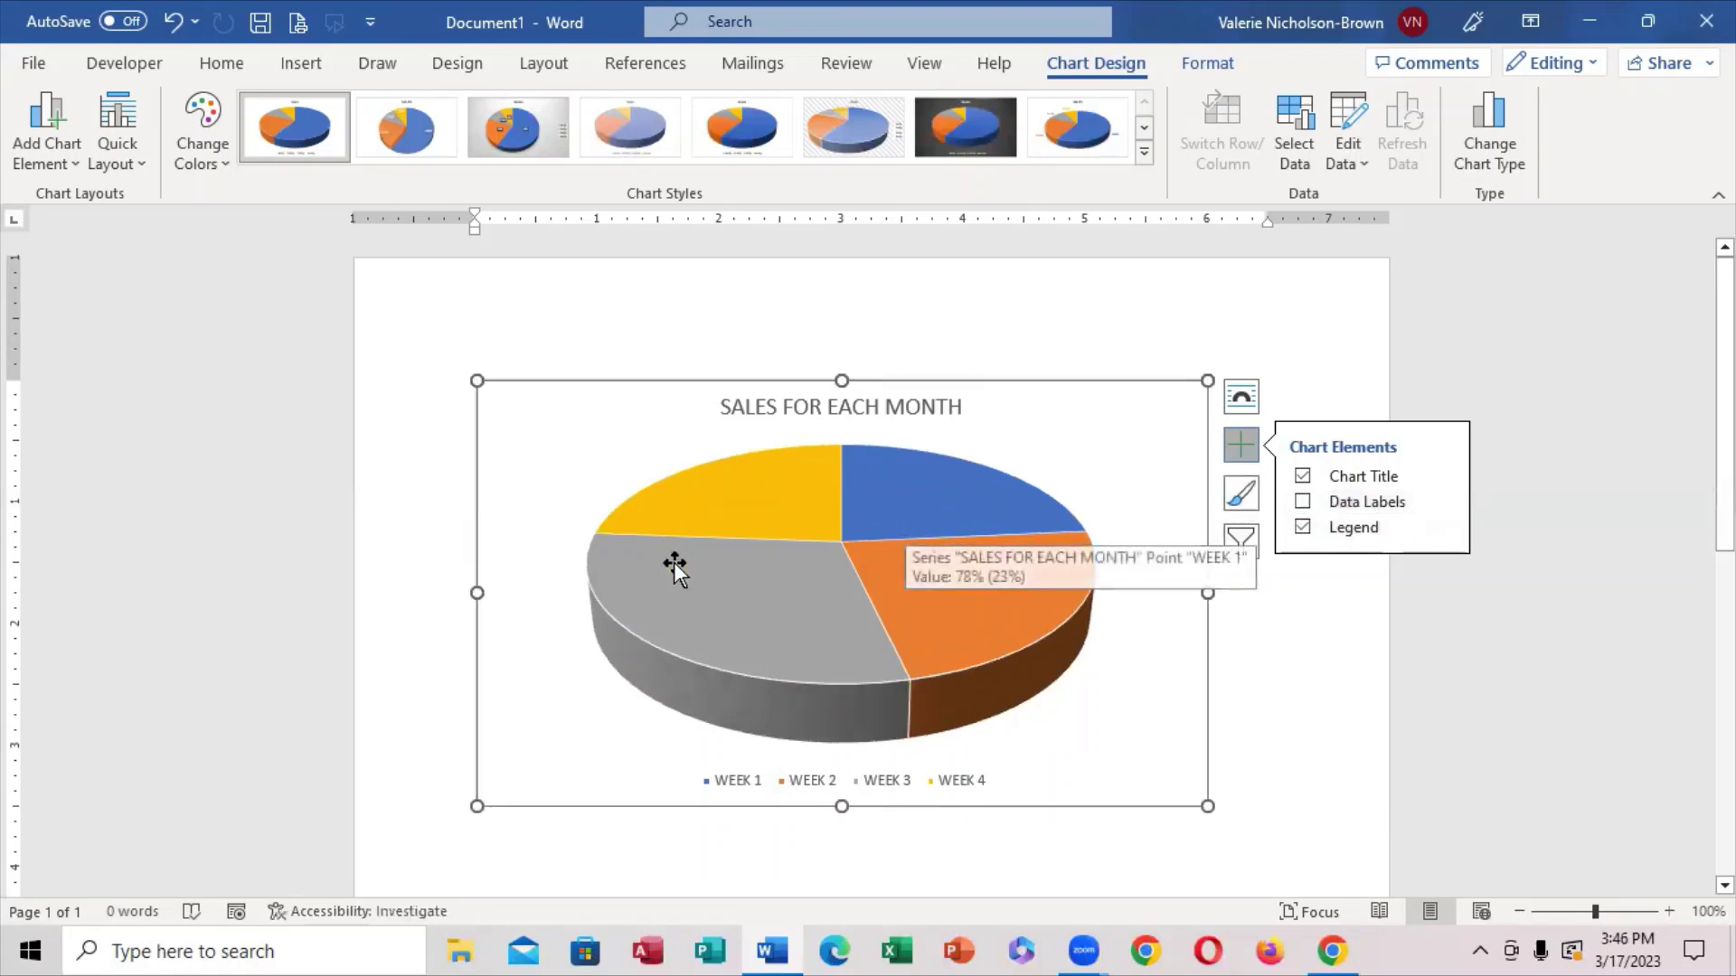
left_click(1305, 509)
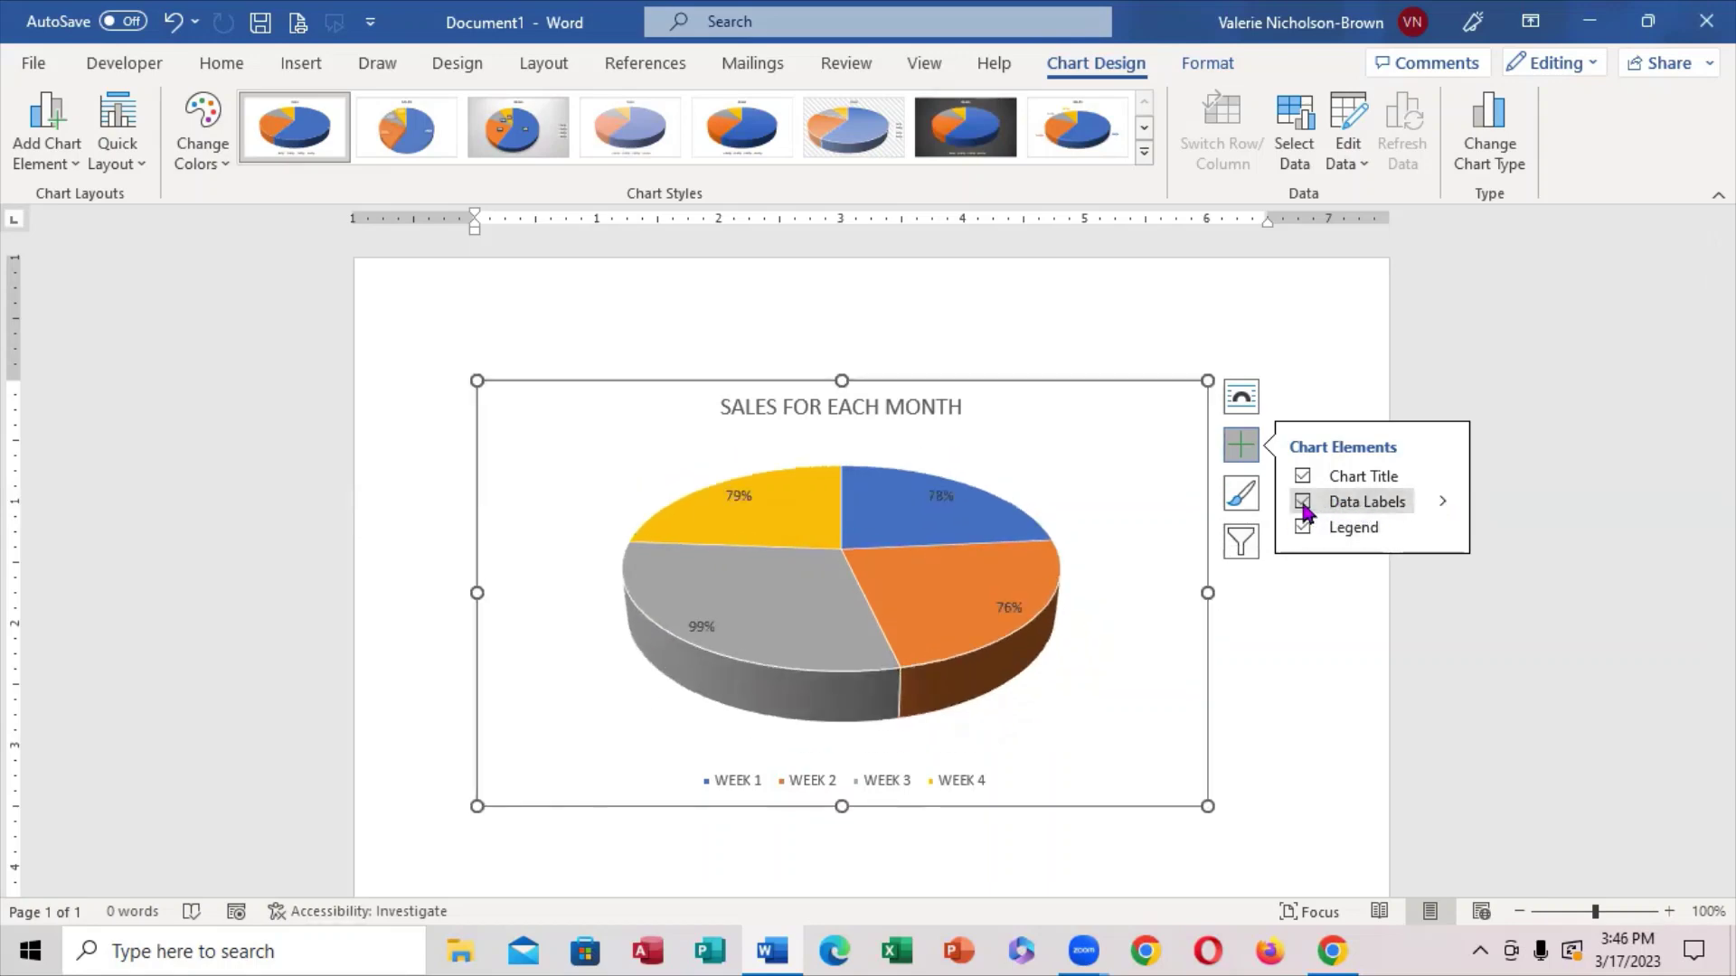
Place the legend on the right and review the data label position options
left_click(1444, 529)
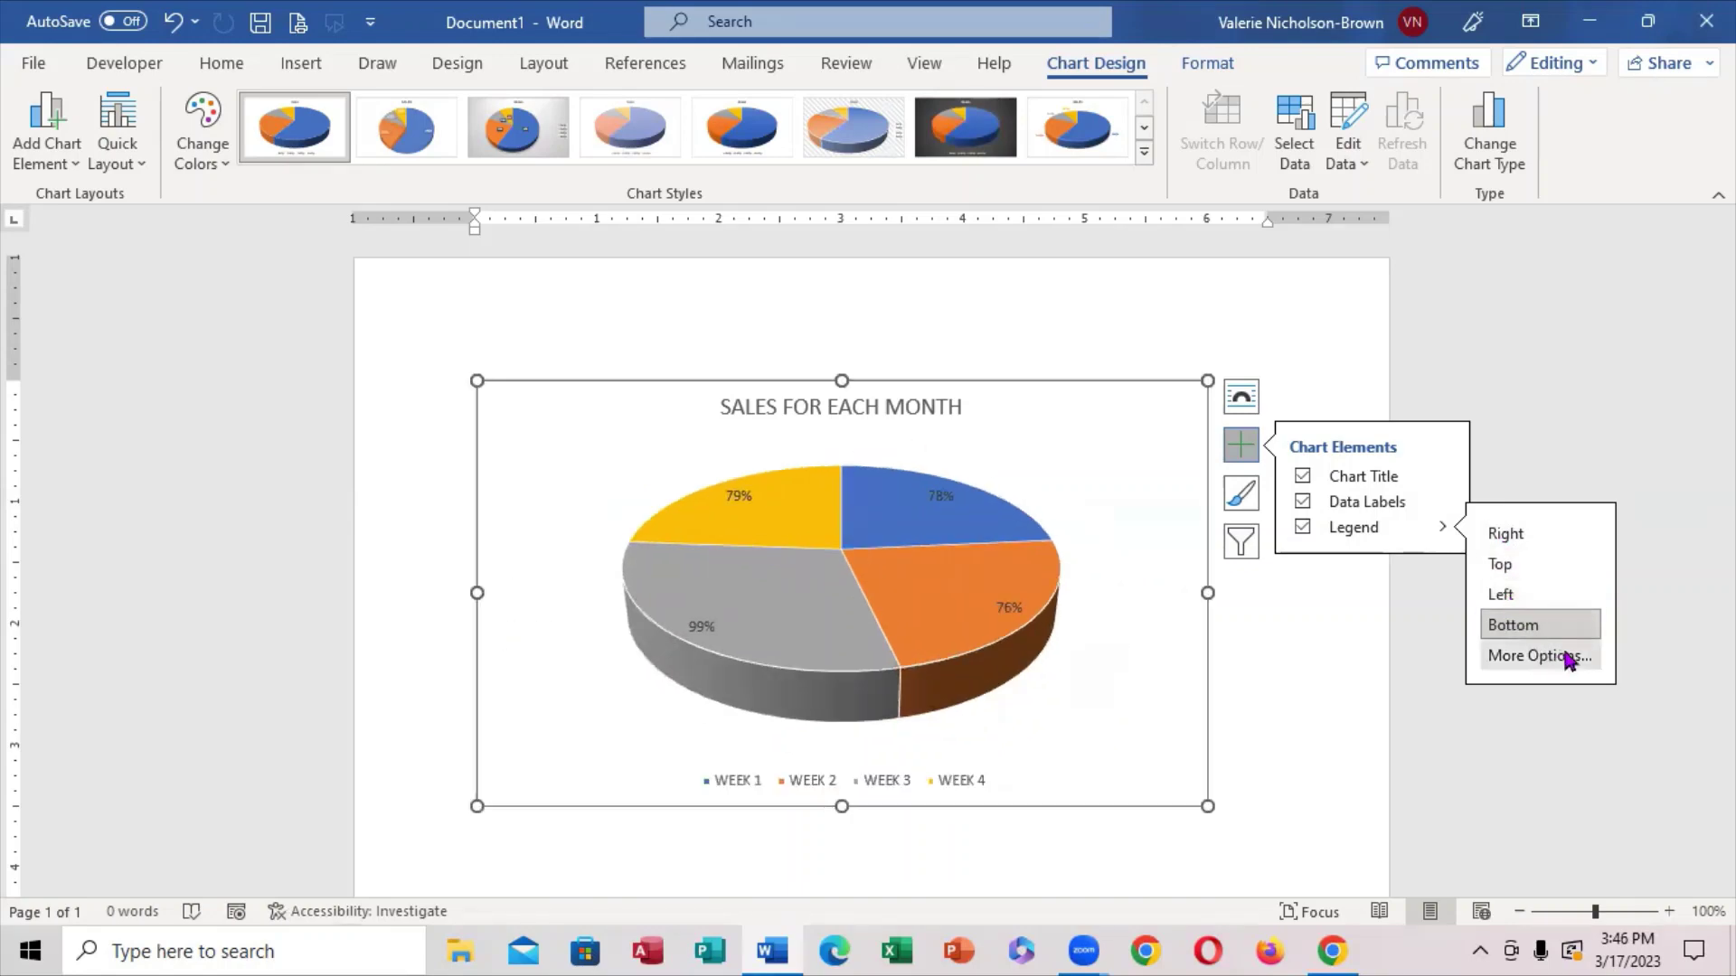
left_click(1501, 535)
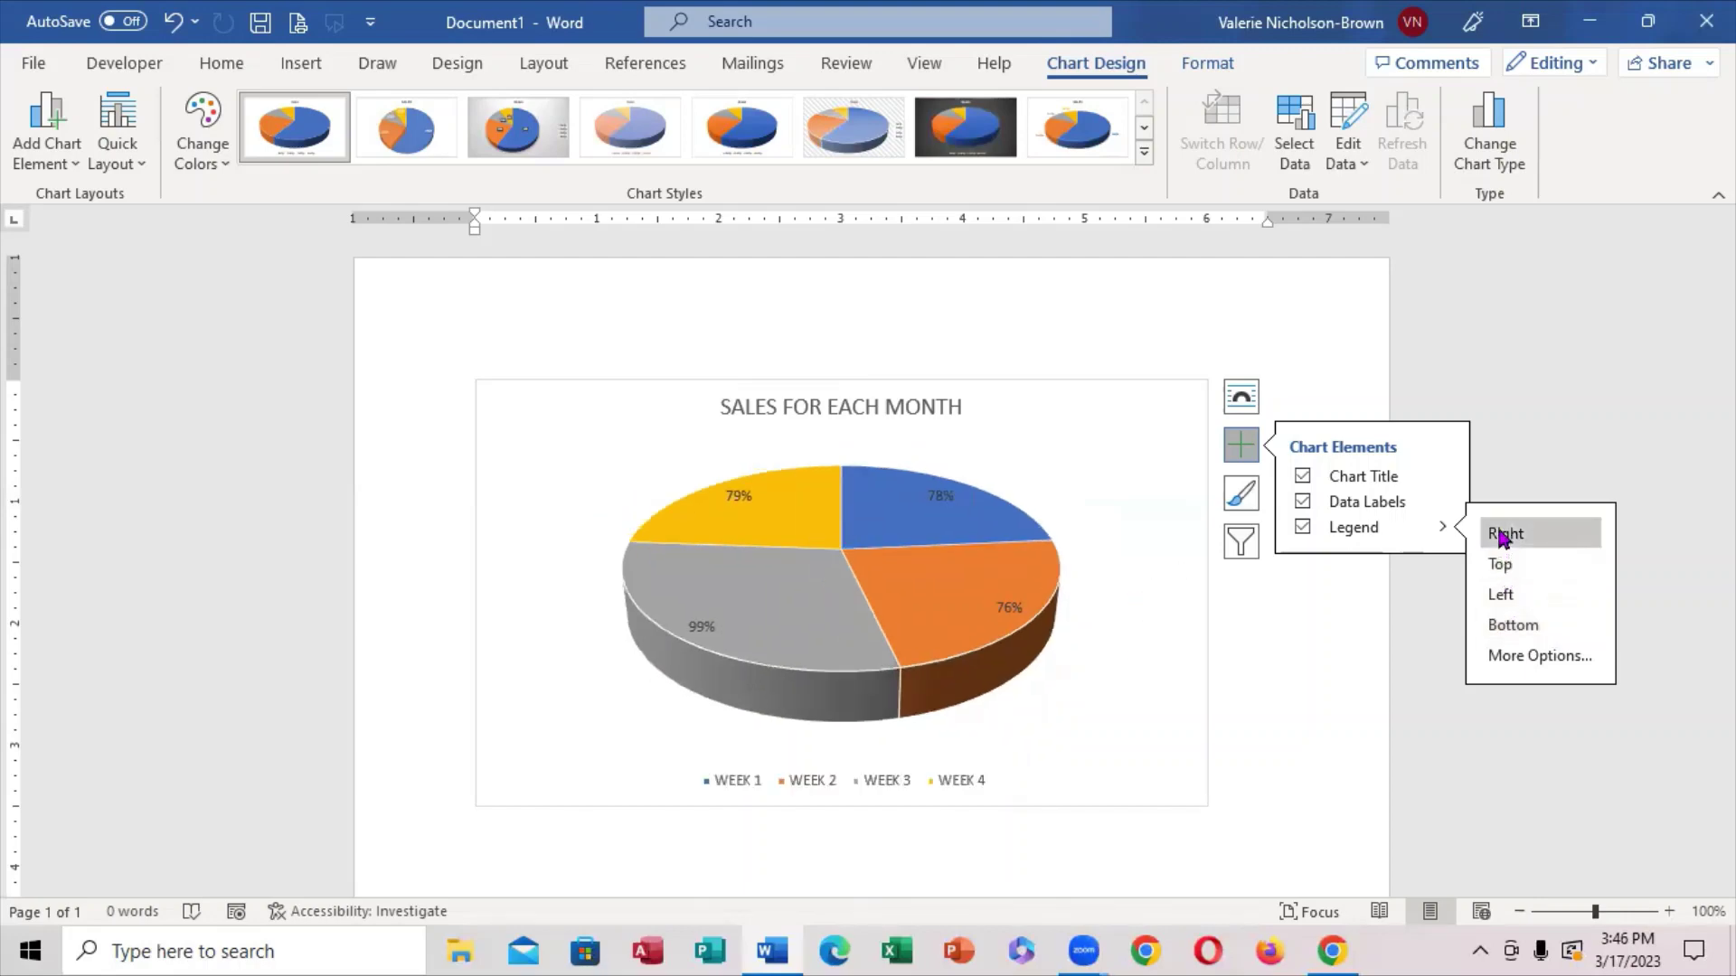
left_click(1444, 508)
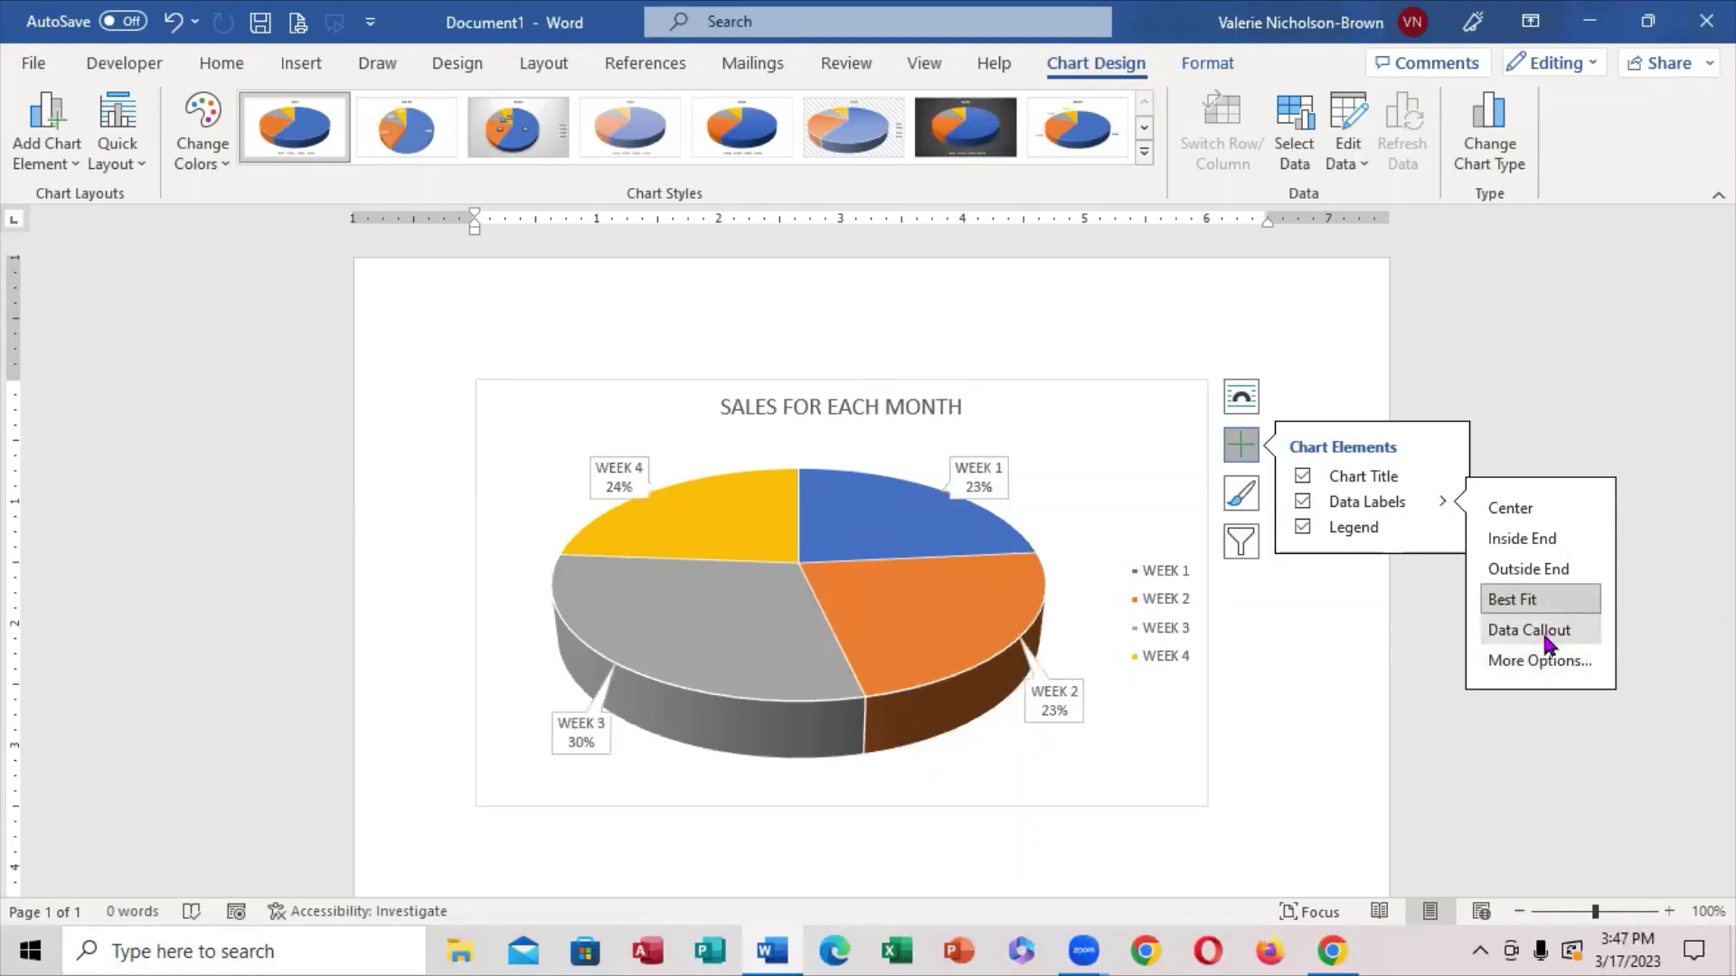
Apply chart Style 8, labelling each slice with its week and percentage
left_click(1247, 506)
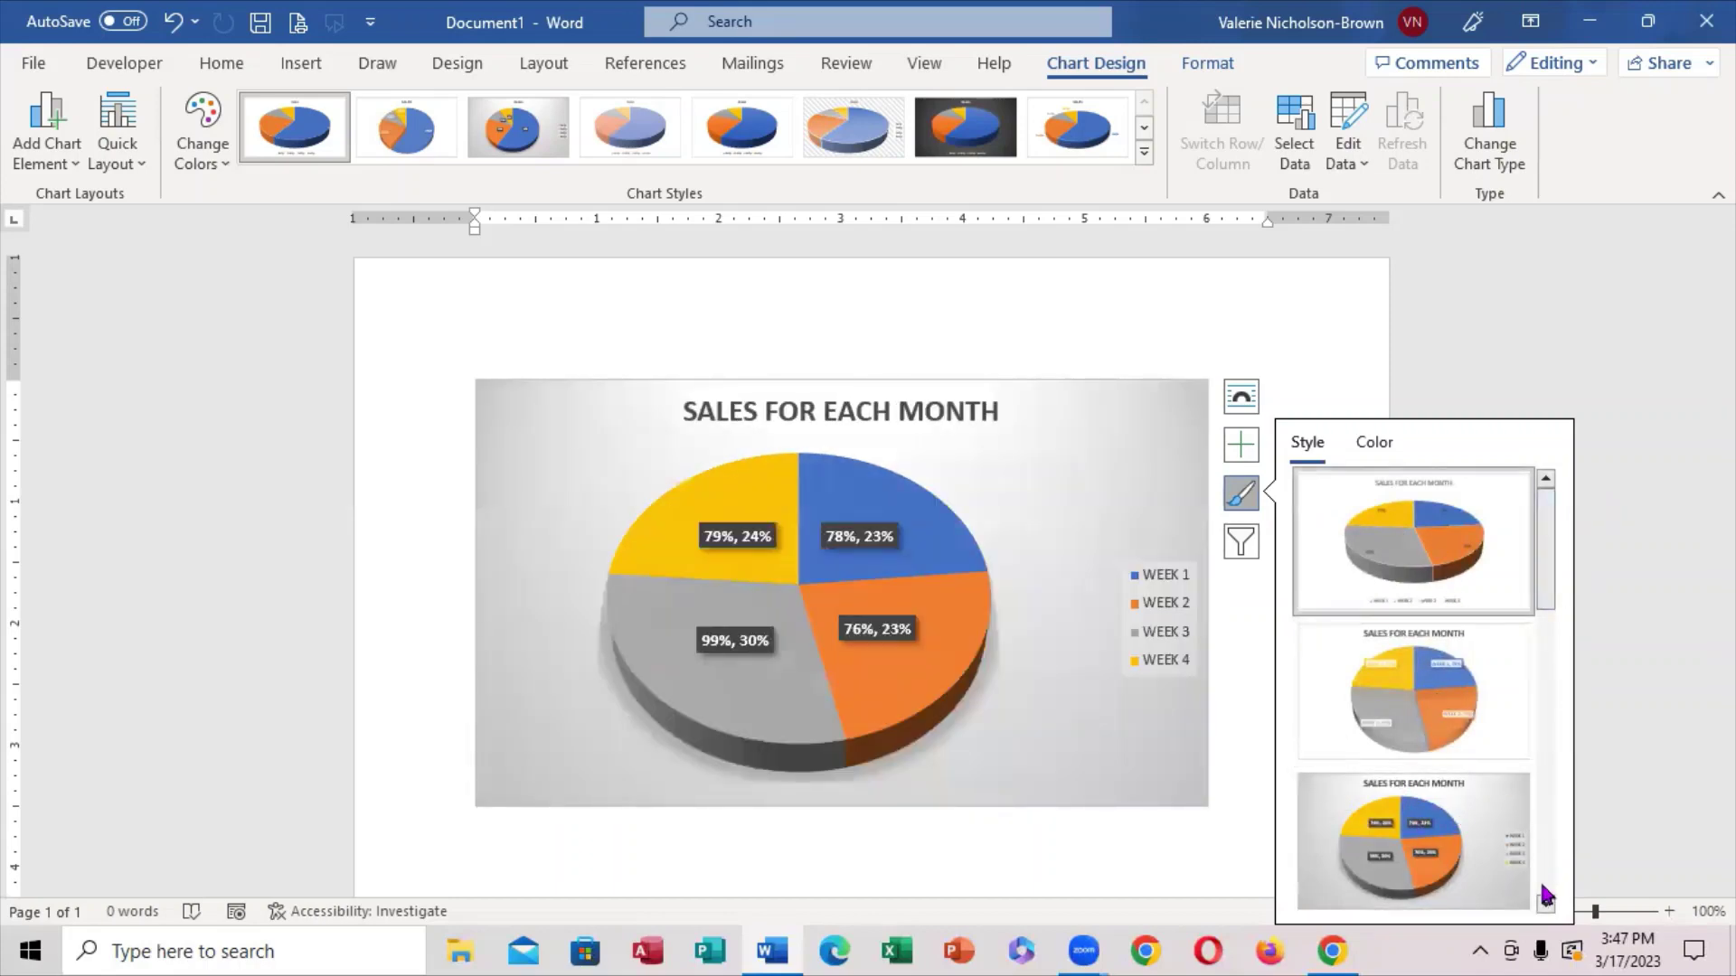
left_click(1545, 906)
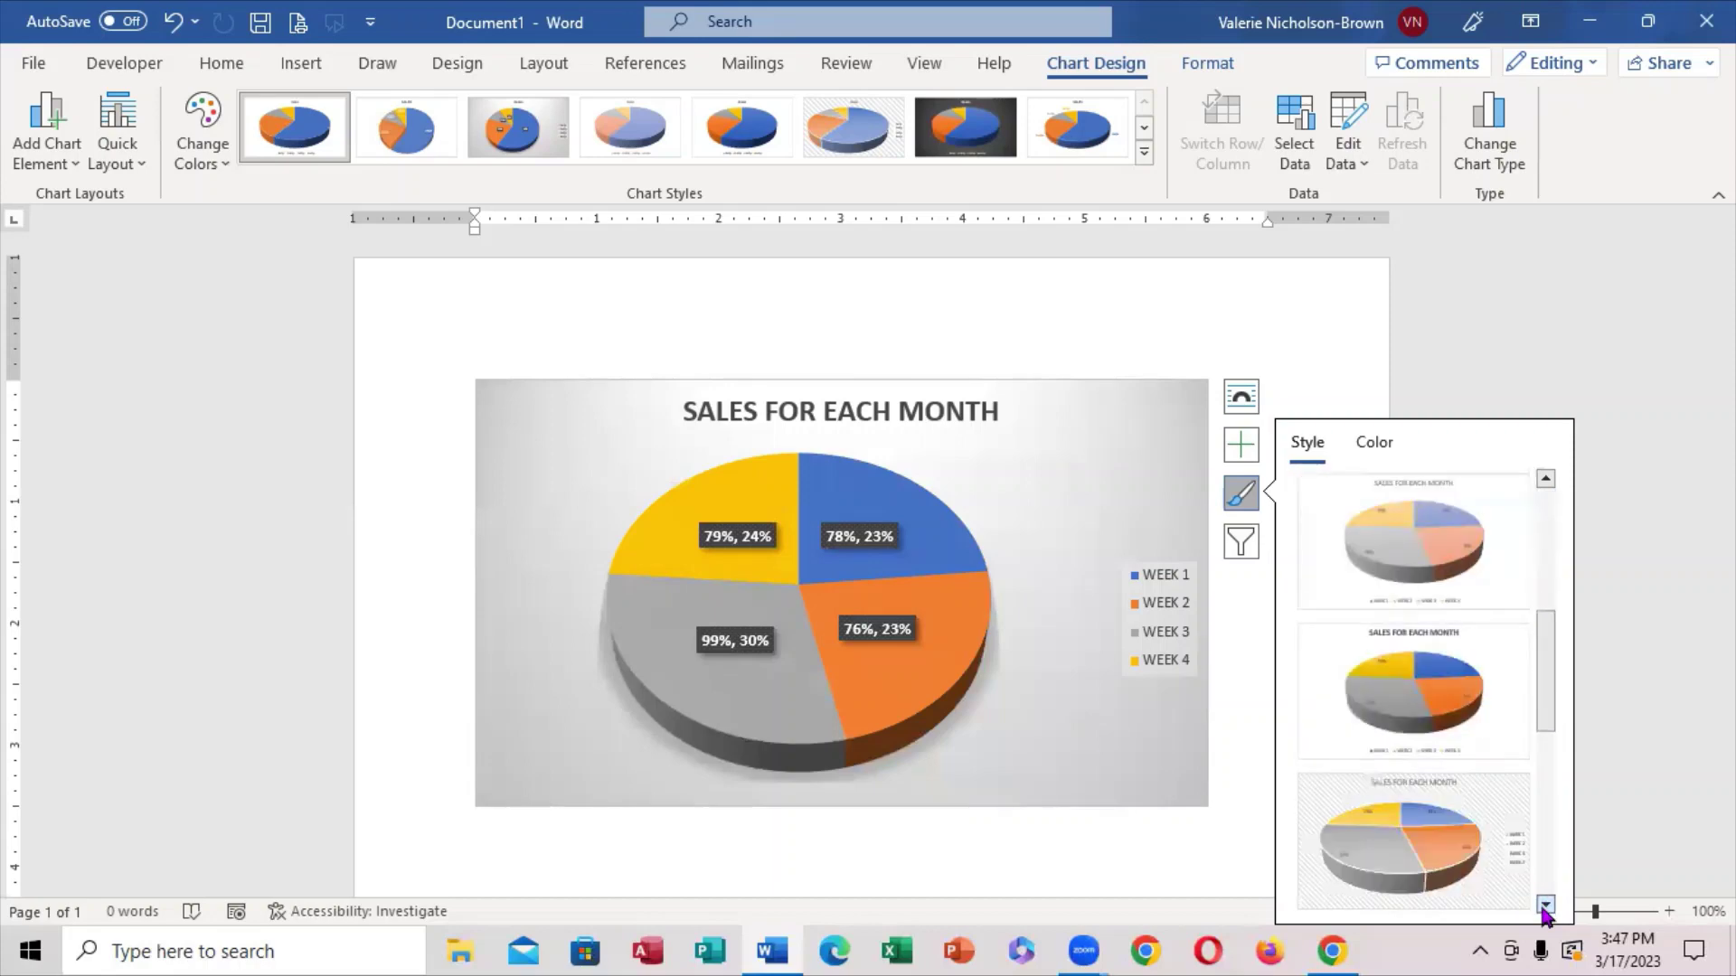
left_click(1545, 906)
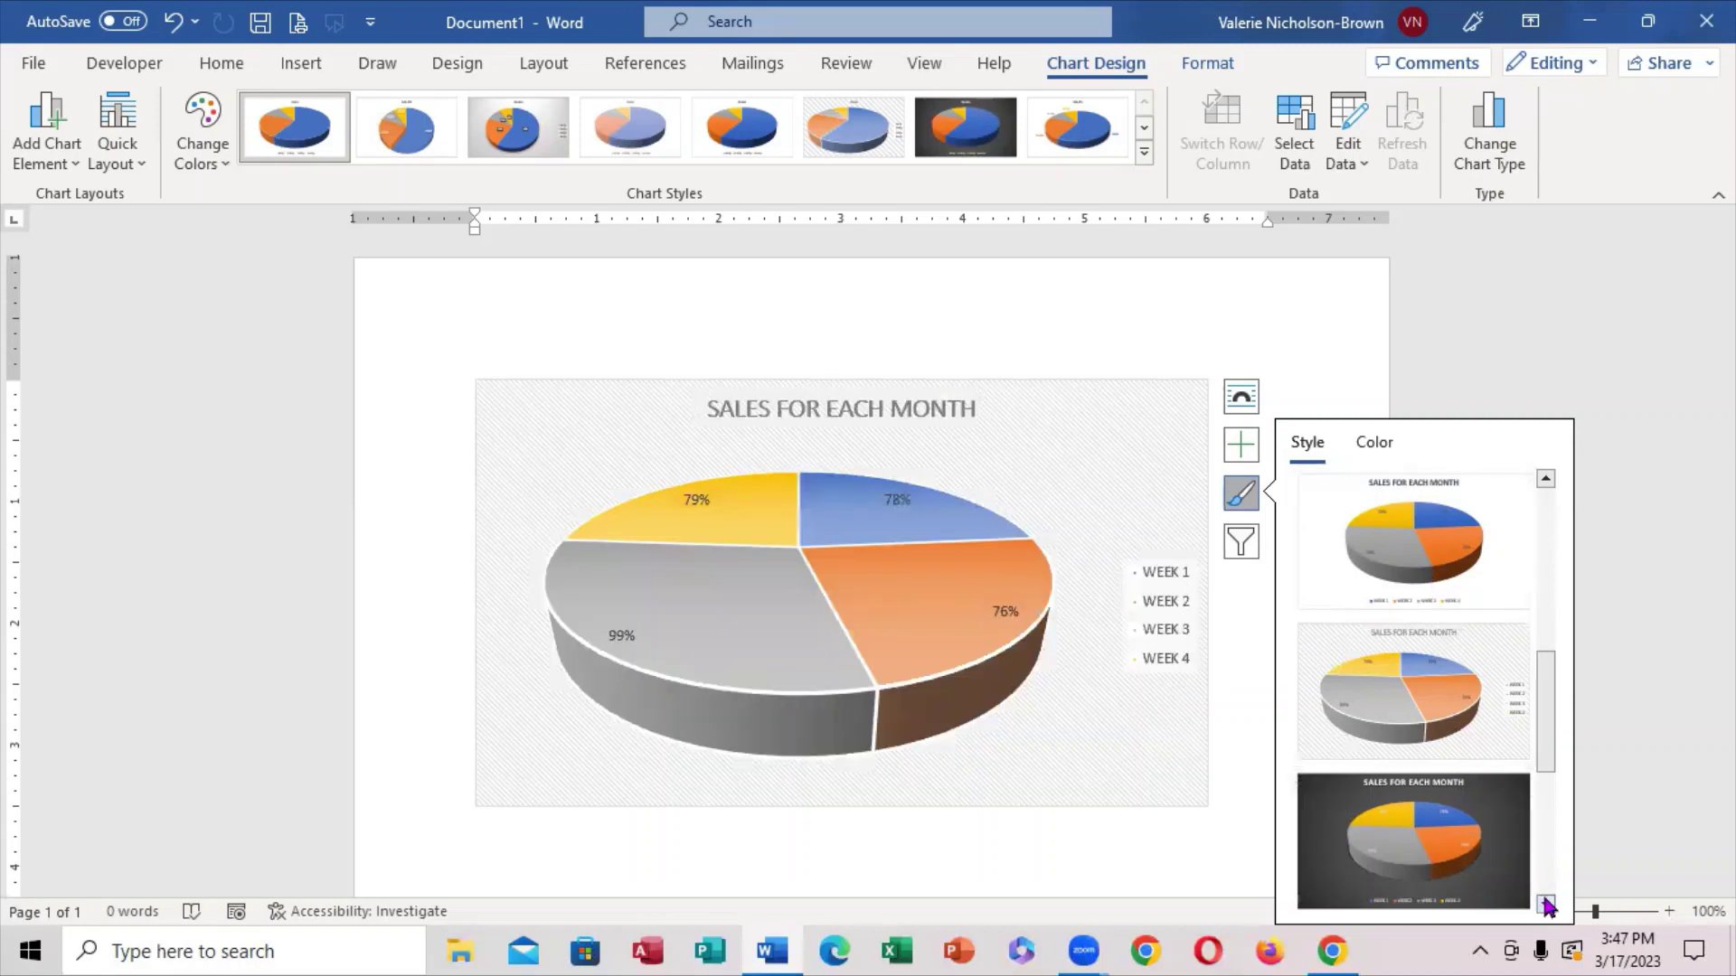
left_click(1545, 904)
left_click(1545, 904)
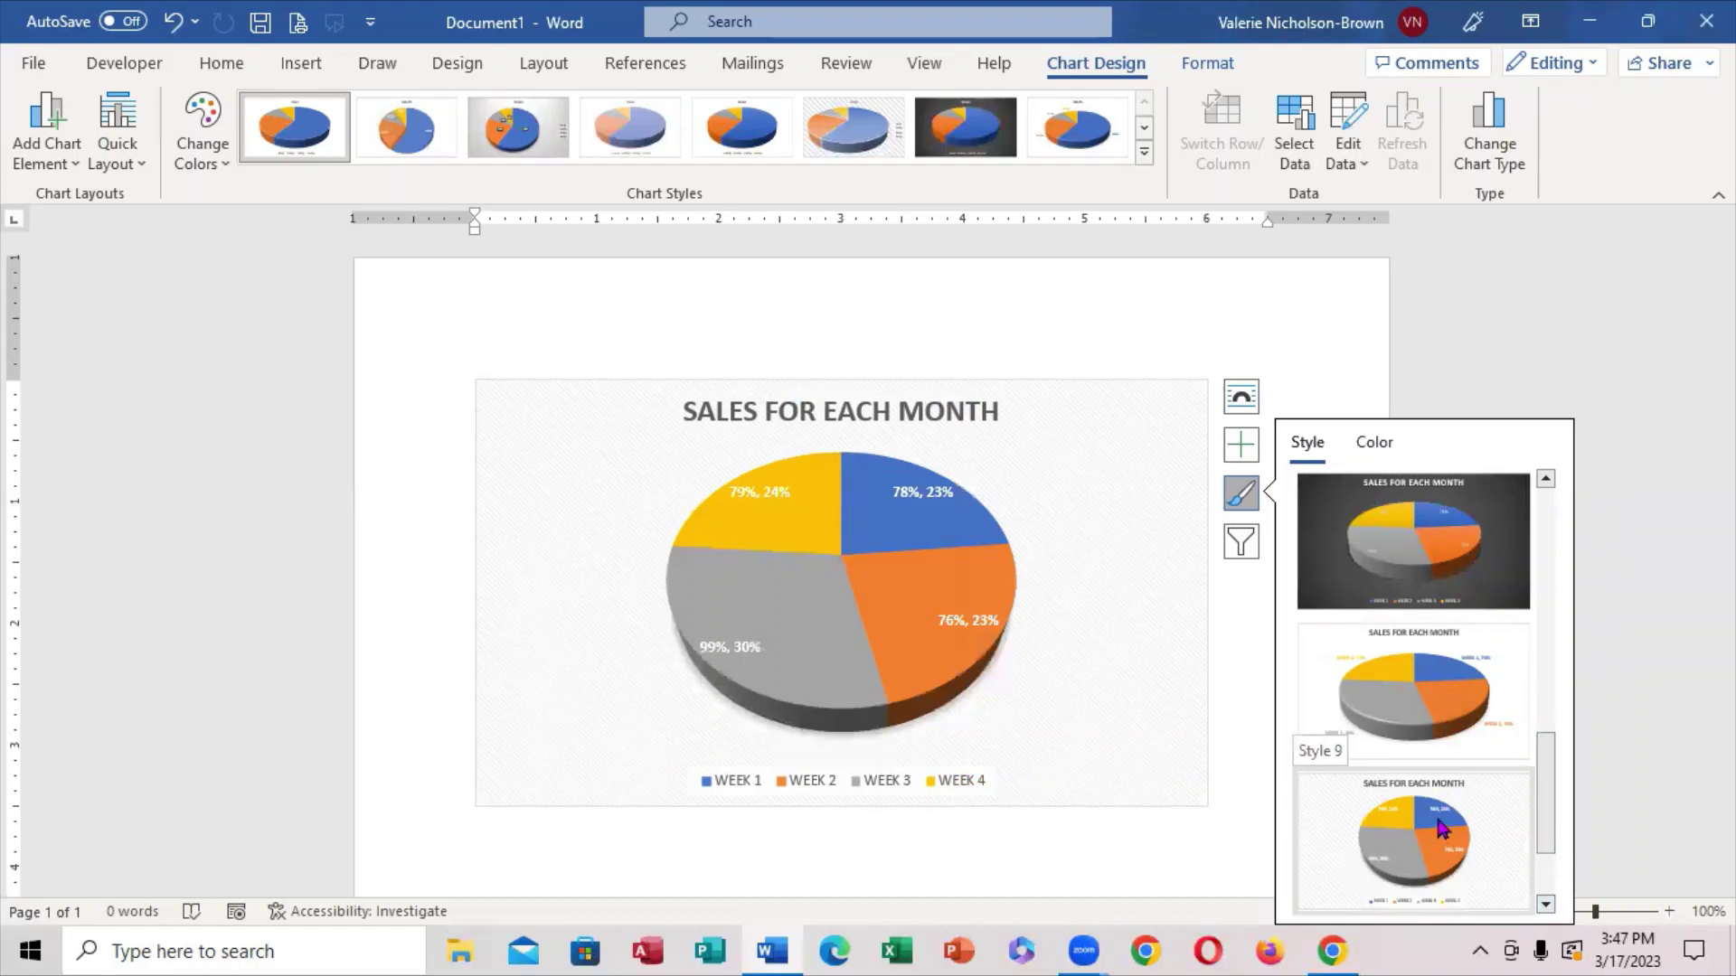
left_click(1435, 705)
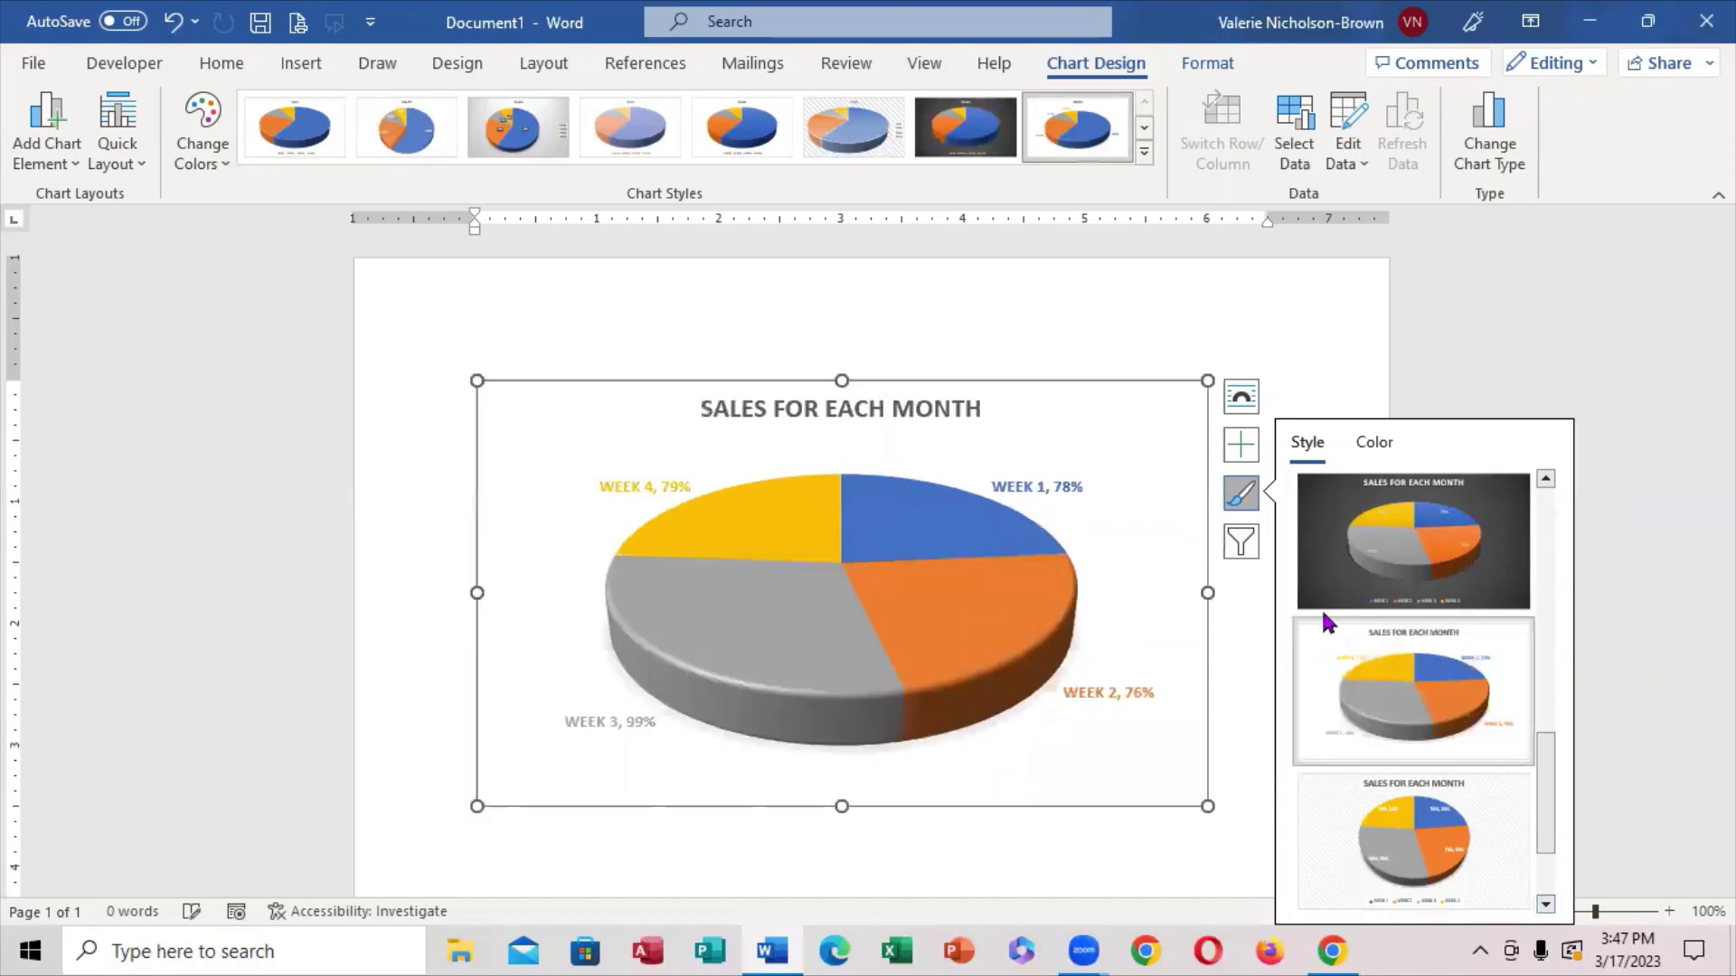
left_click(1242, 543)
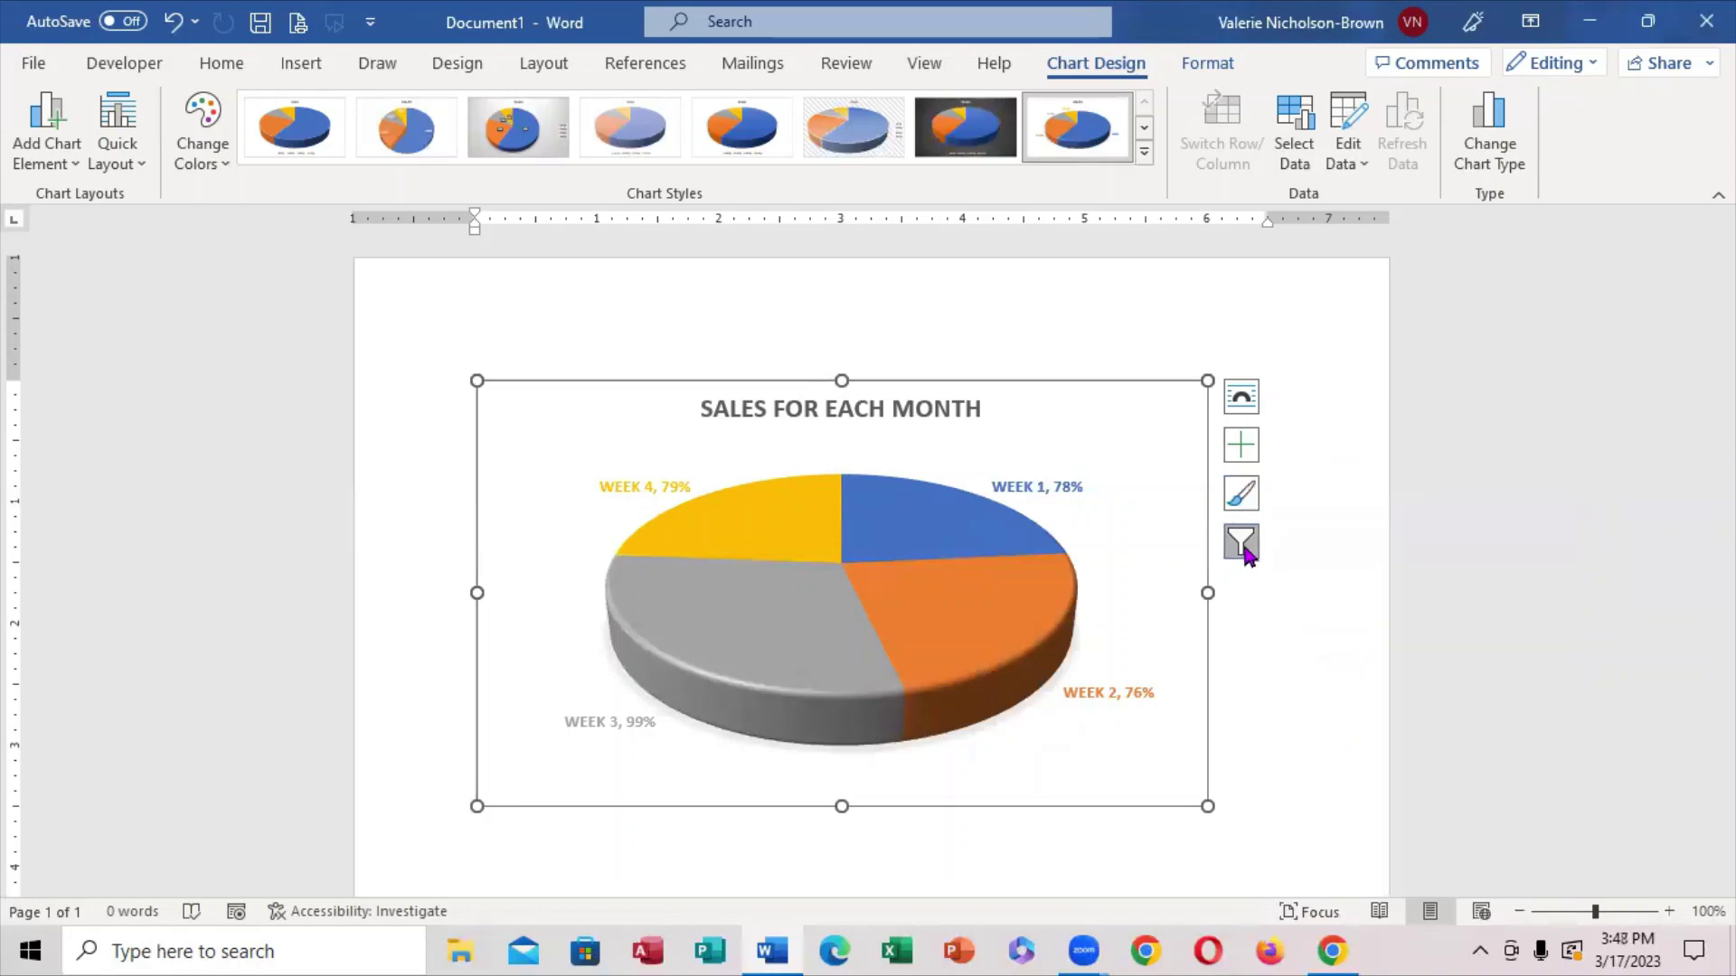
left_click(1242, 543)
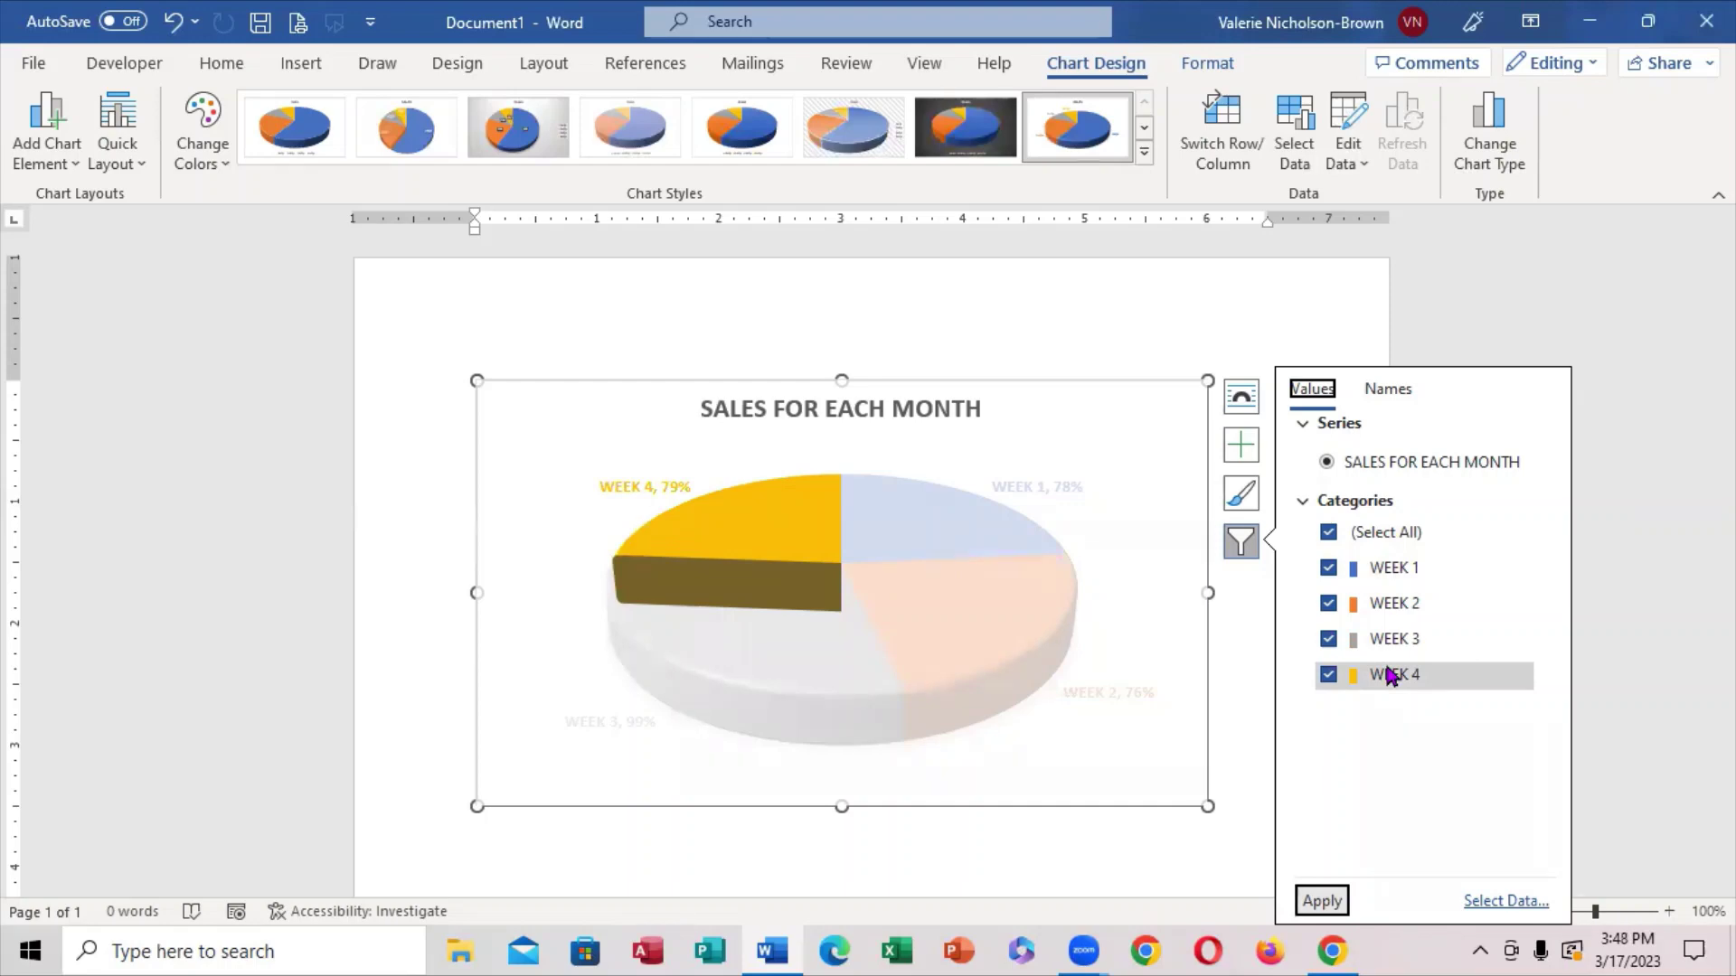
left_click(1319, 897)
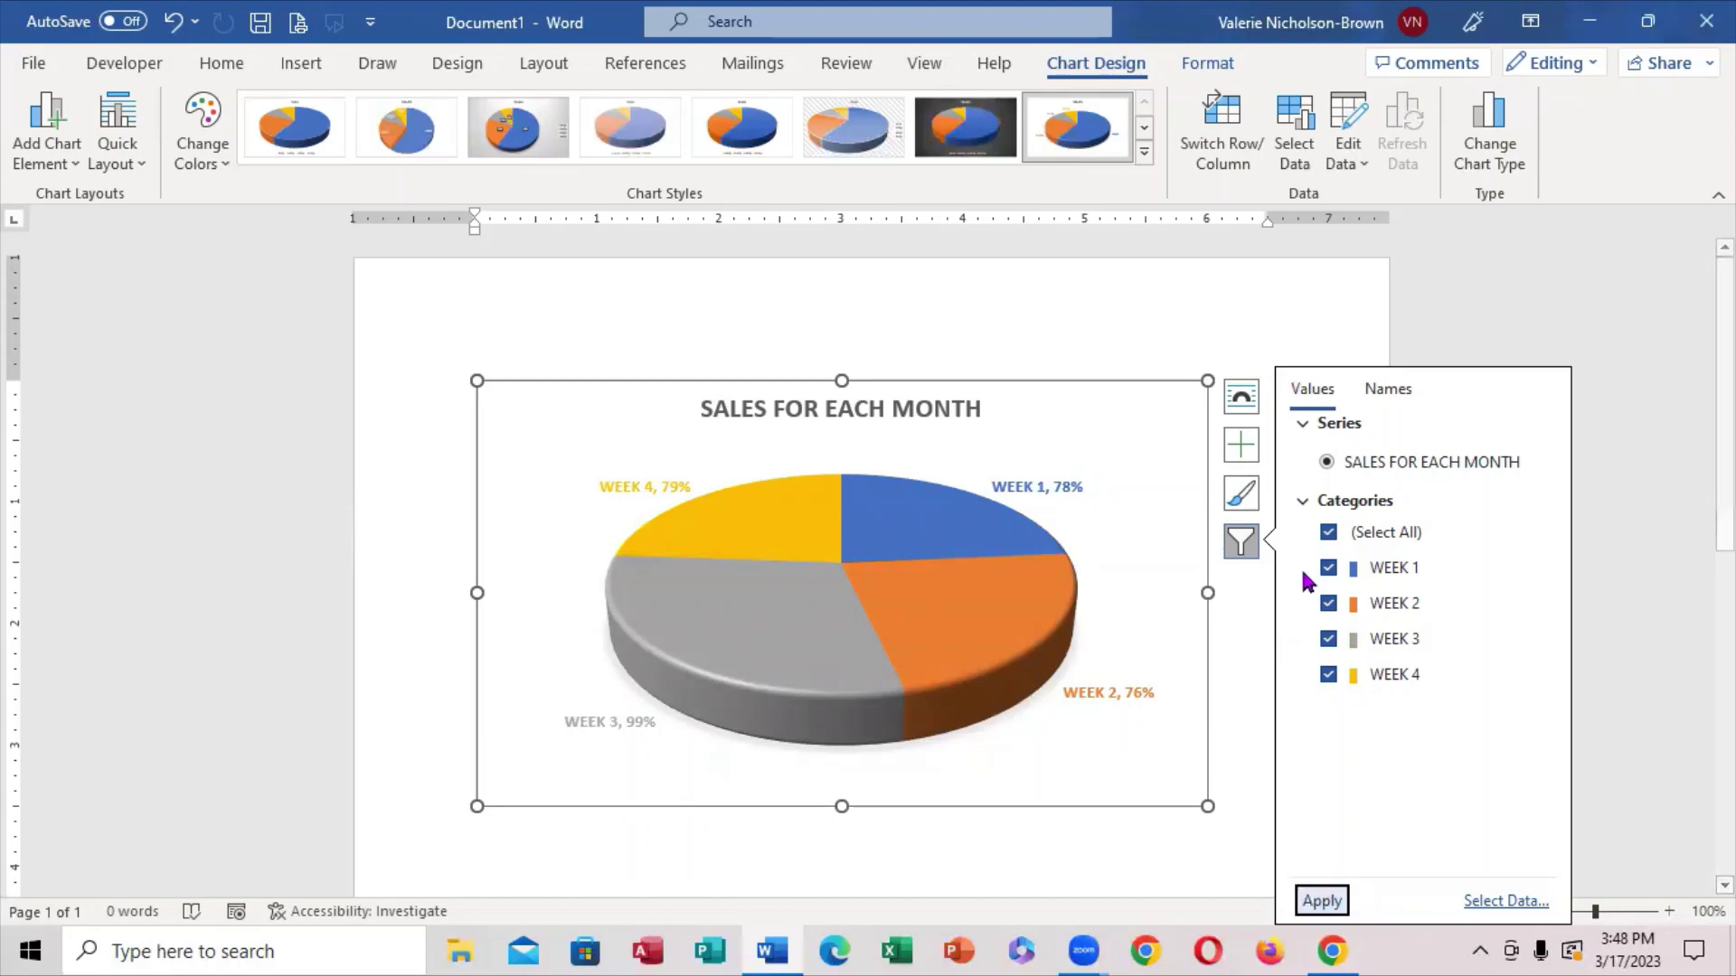
left_click(1283, 325)
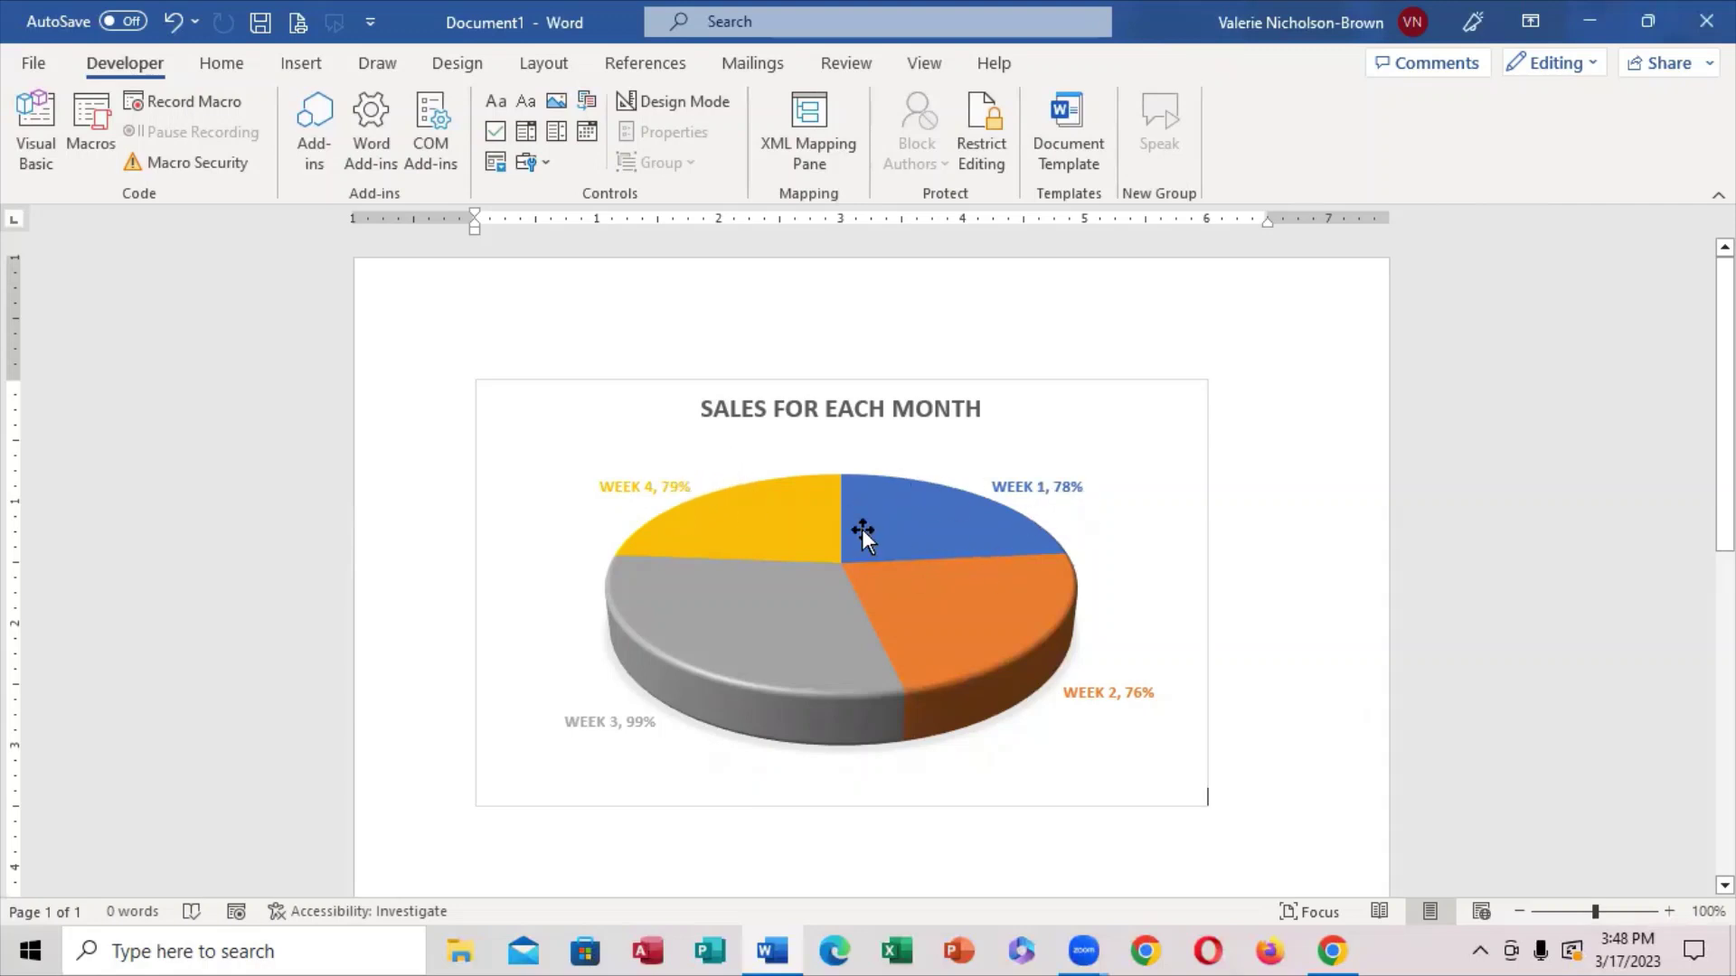
mouse_move(862, 532)
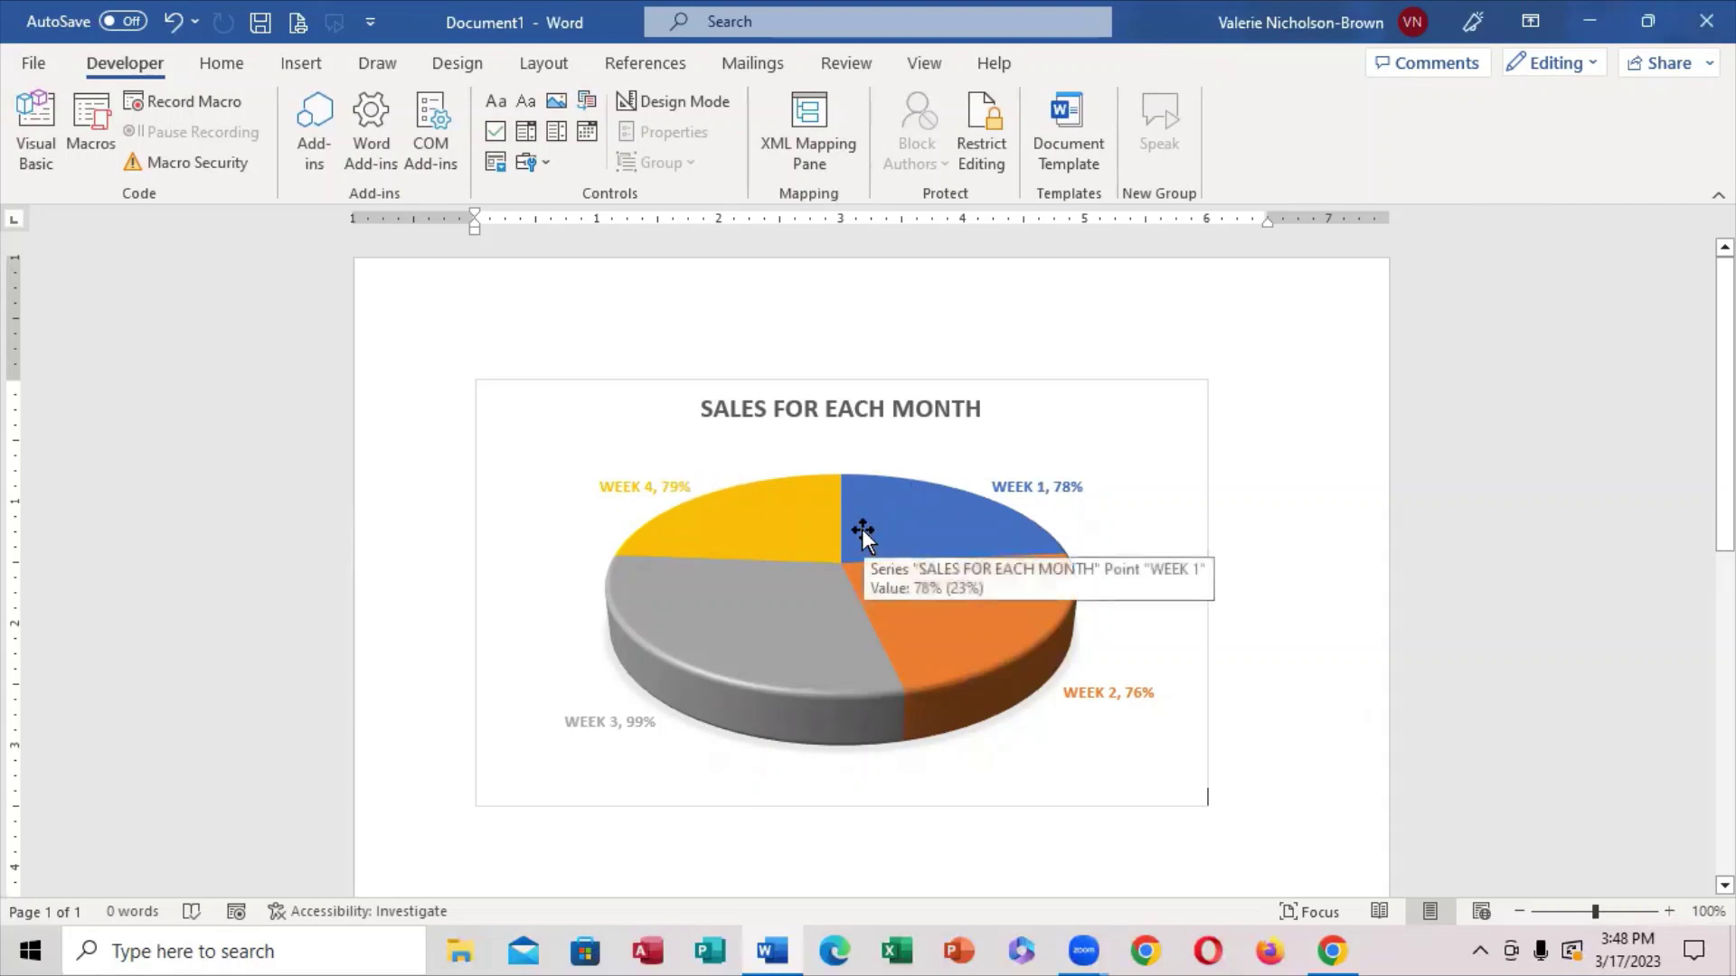
double_click(860, 547)
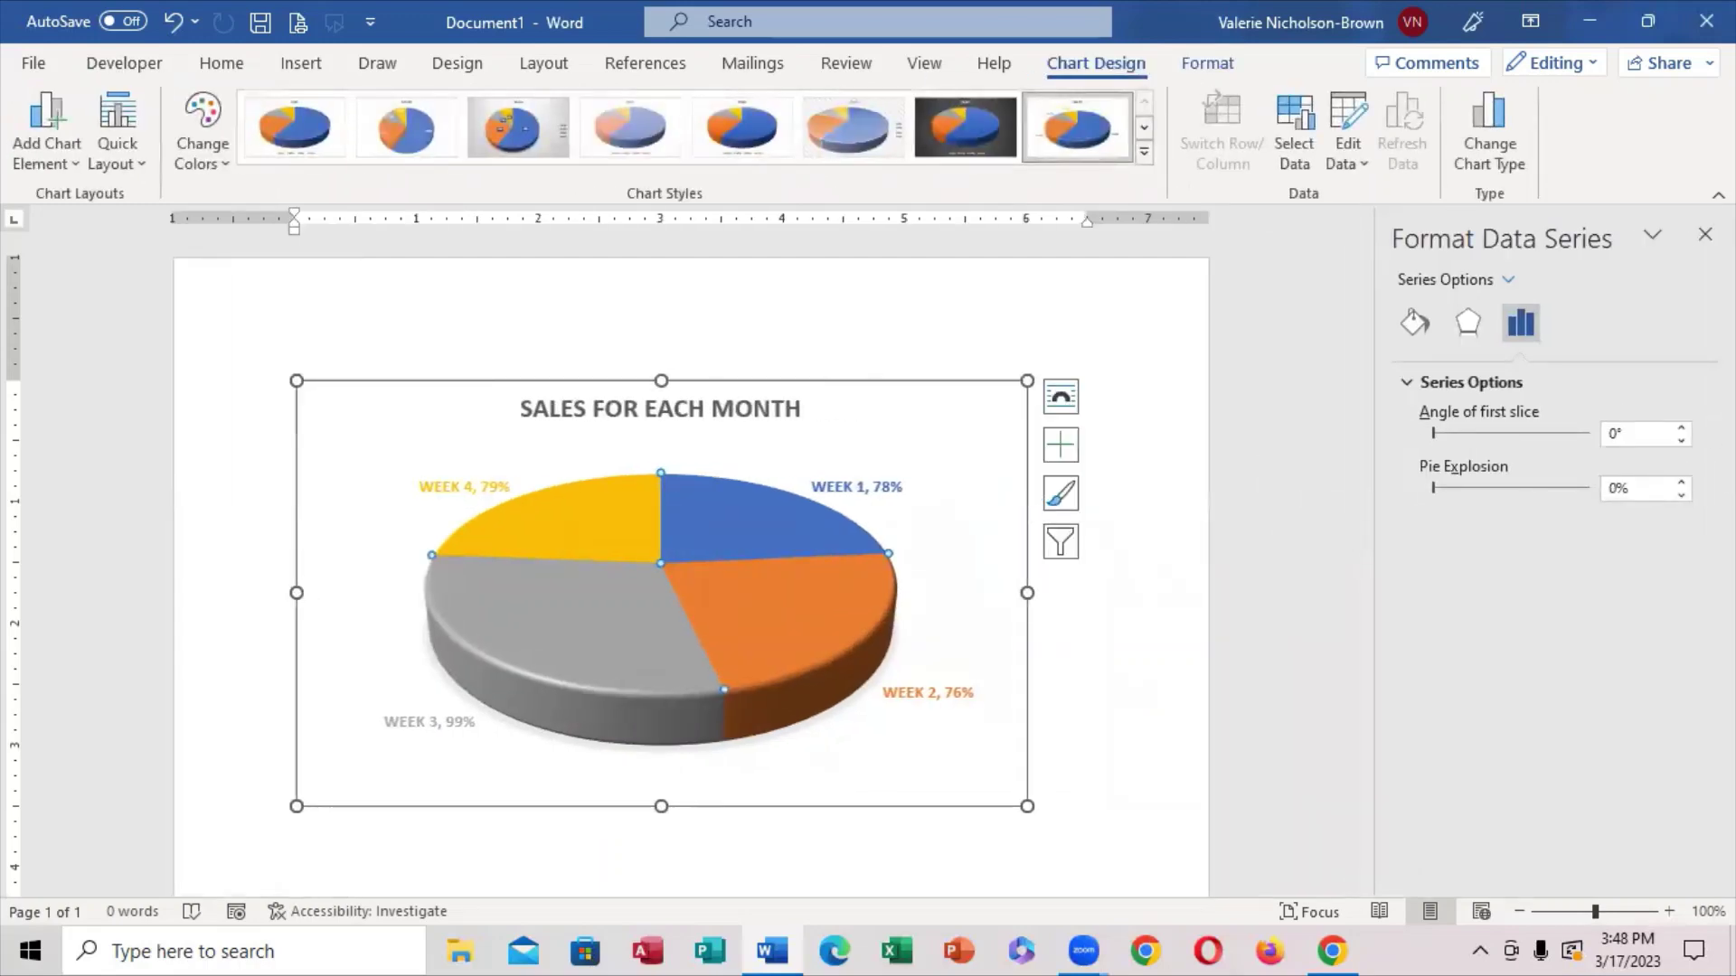
left_click(1705, 234)
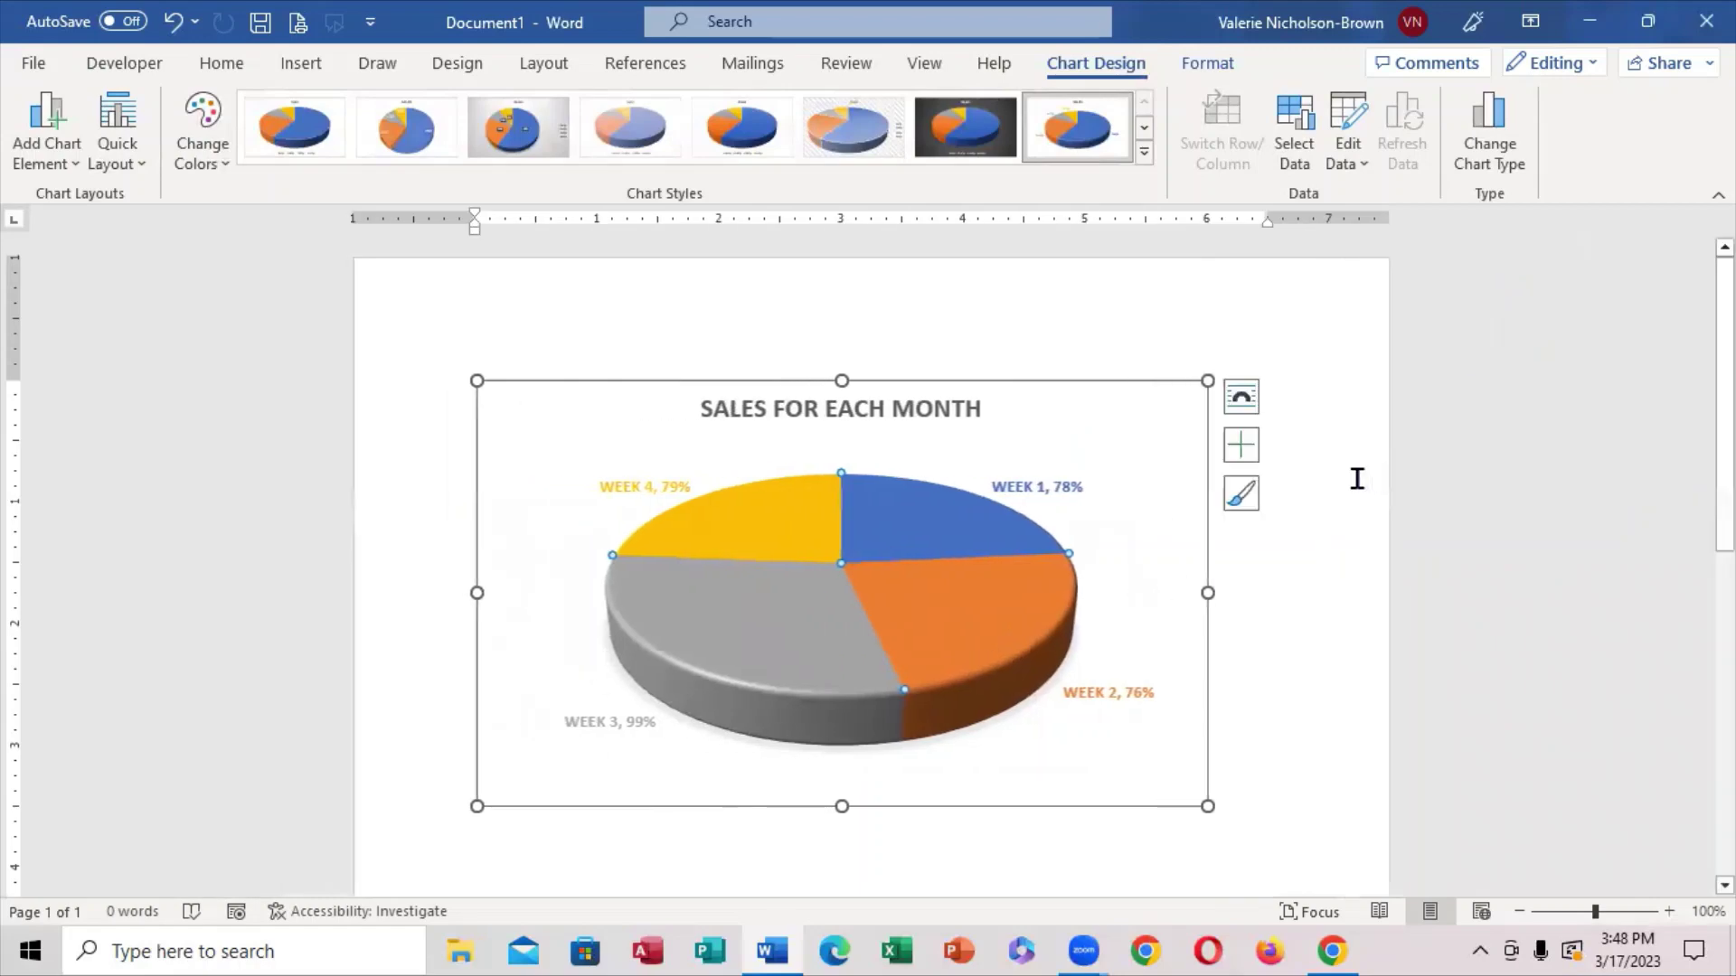